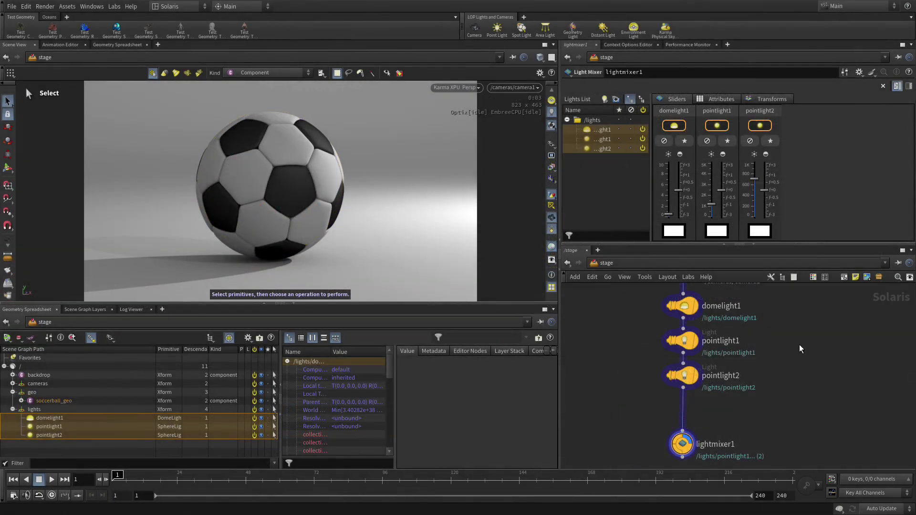
# Place a Quick Surface Material node above backdrop and name it soccerball_mat
pyautogui.moveTo(799, 345); pyautogui.dragTo(808, 423, button='middle')
pyautogui.press('Tab')
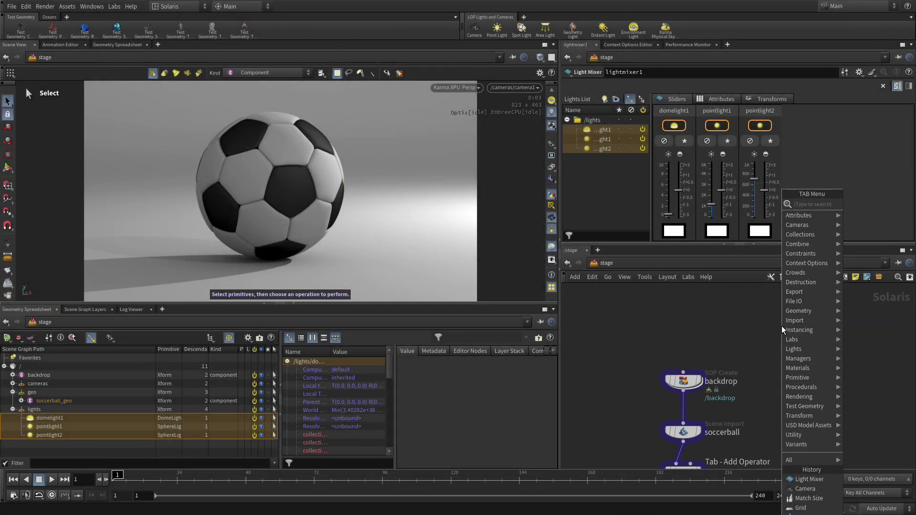
pyautogui.write('quick')
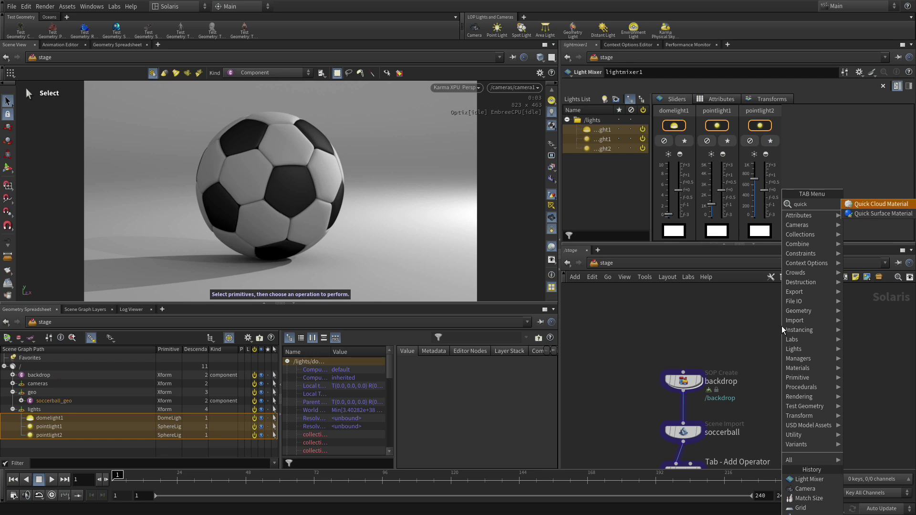
pyautogui.press('Return')
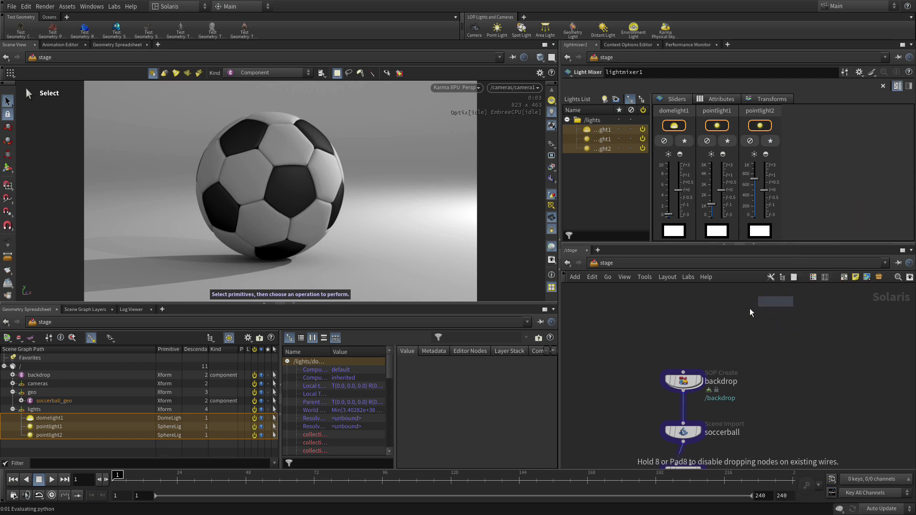
pyautogui.click(683, 320)
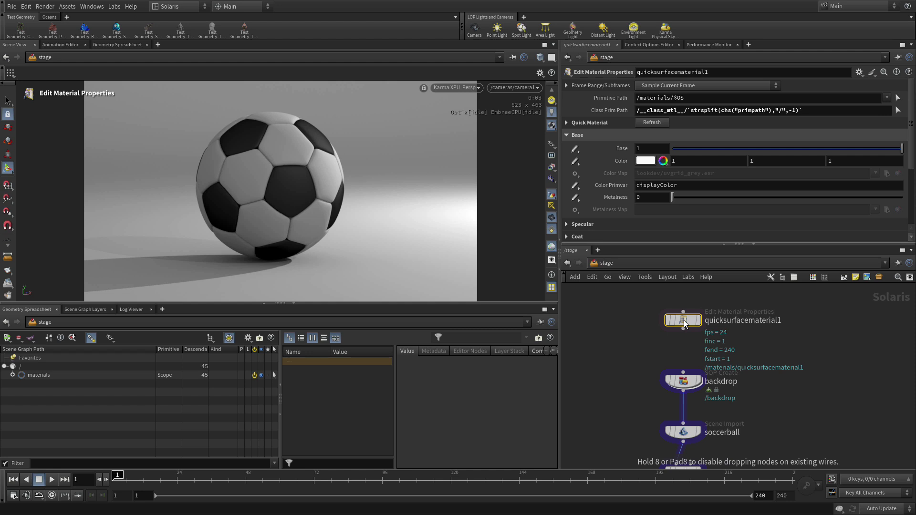
pyautogui.doubleClick(740, 321)
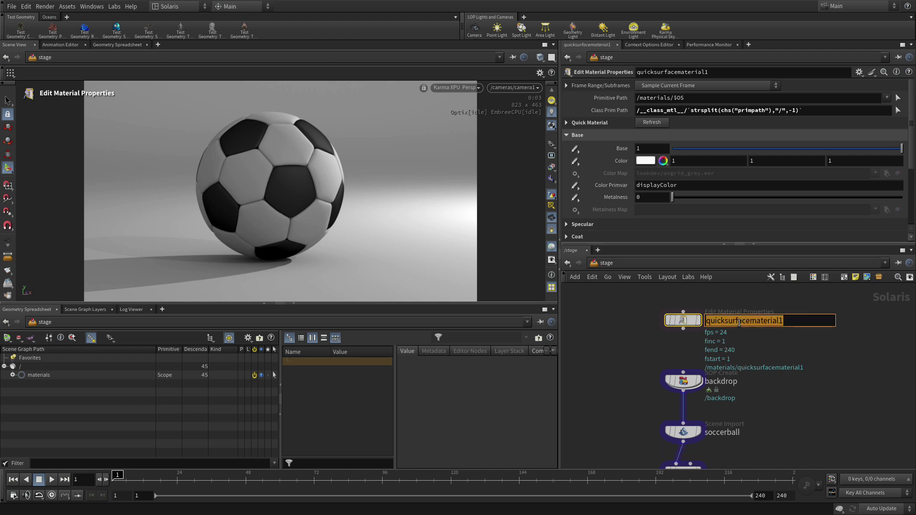
pyautogui.write('soc')
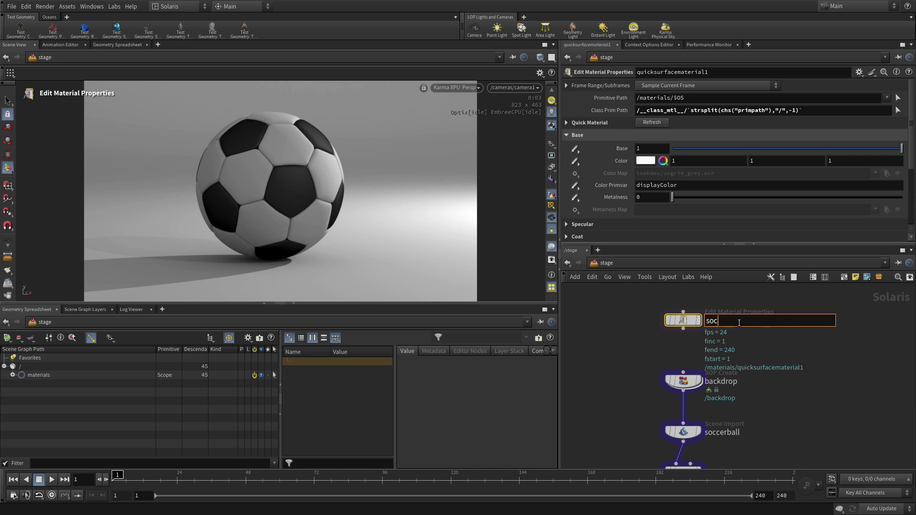
pyautogui.write('cerball_mat')
pyautogui.press('Return')
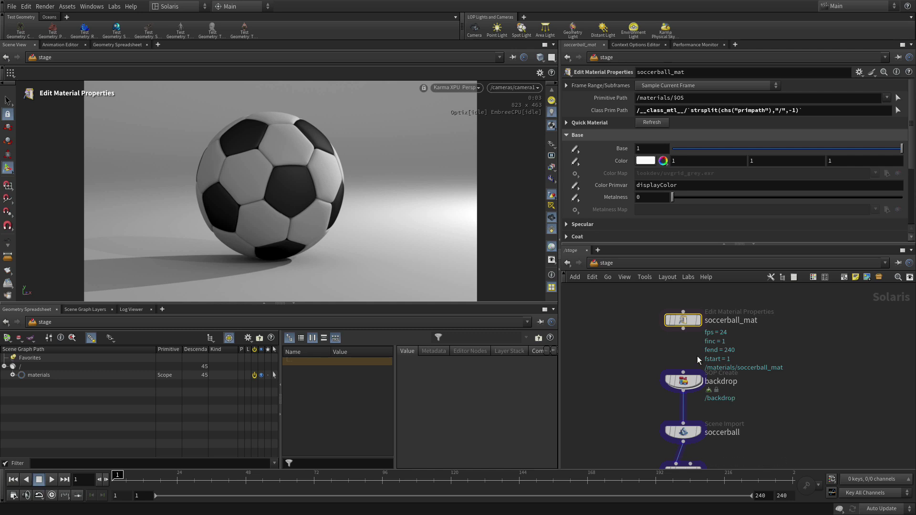
# Duplicate soccerball_mat and rename the copy backdrop_mat
pyautogui.moveTo(682, 321); pyautogui.dragTo(682, 342)
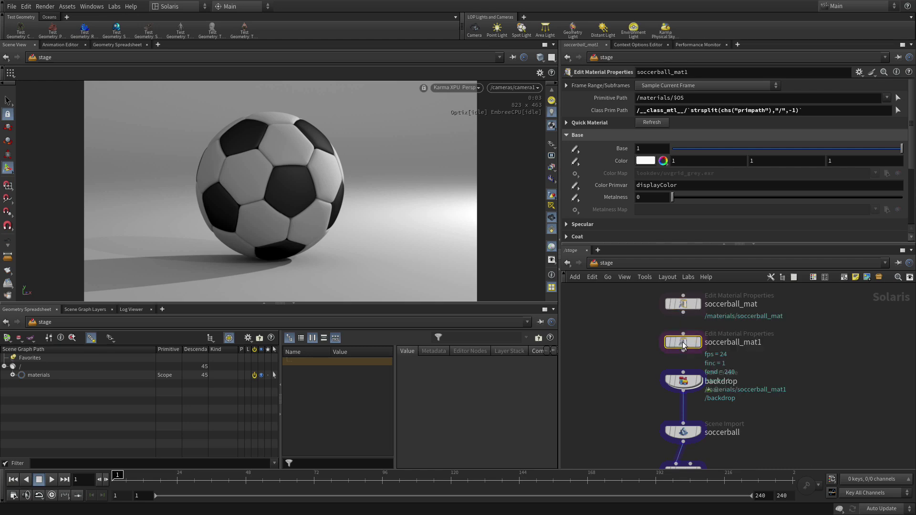
pyautogui.doubleClick(731, 343)
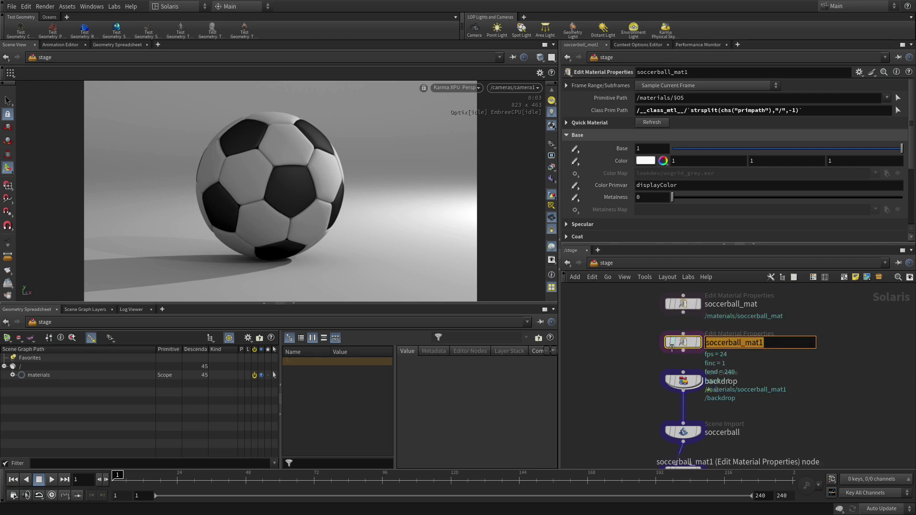
pyautogui.write('bac')
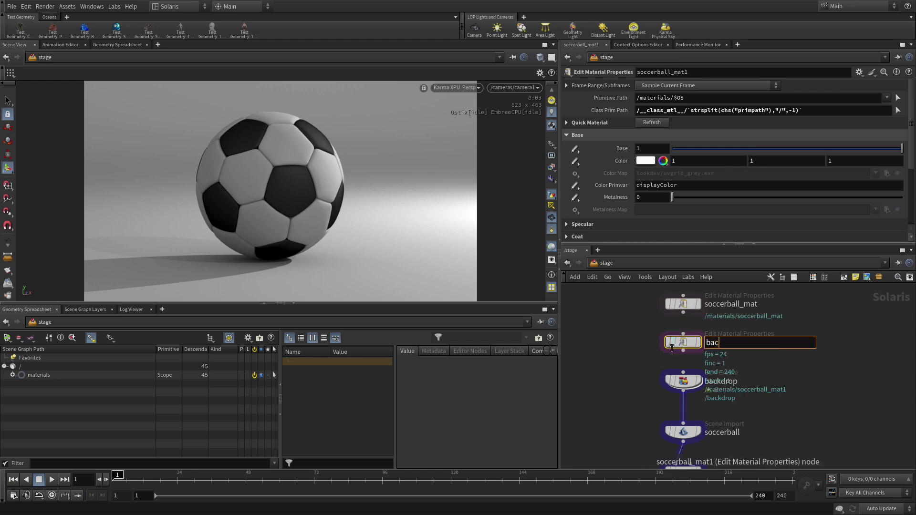
pyautogui.write('kdrop_')
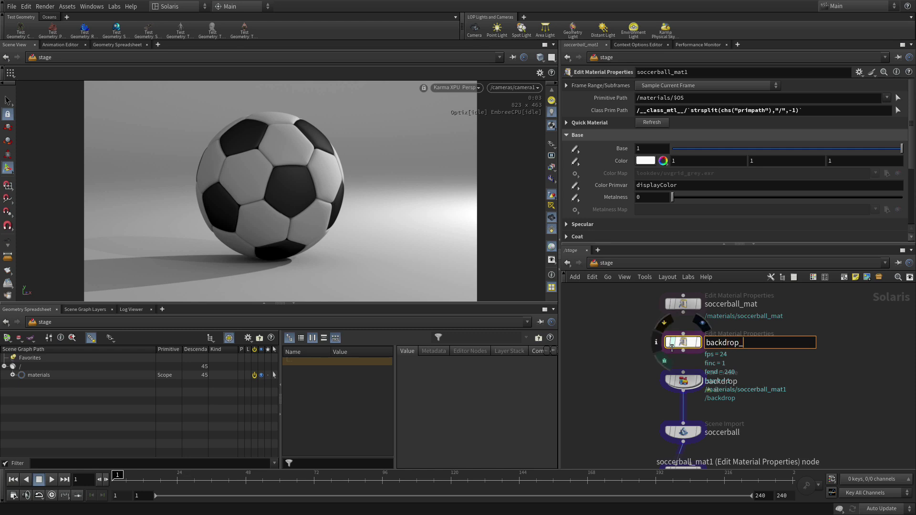
pyautogui.write('mat')
pyautogui.press('Return')
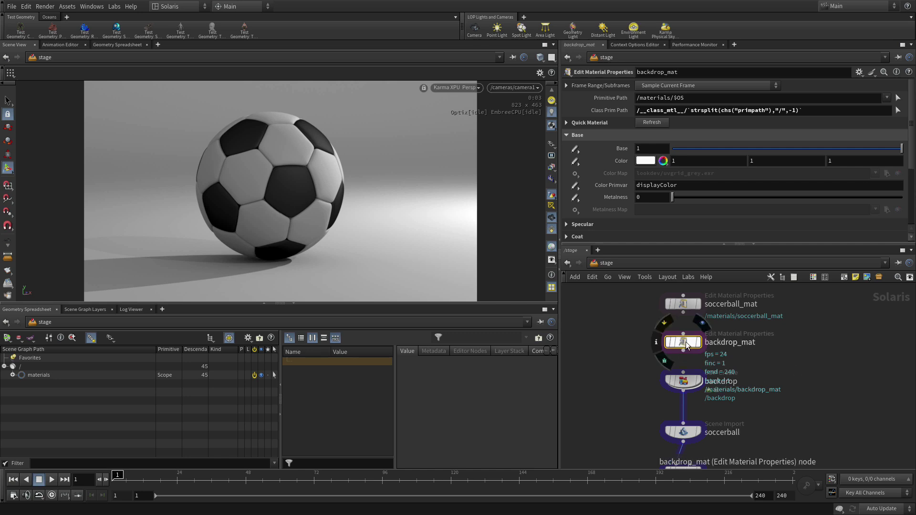
# Set backdrop_mat's base colour to dark green (0, 0.172, 0)
pyautogui.click(646, 161)
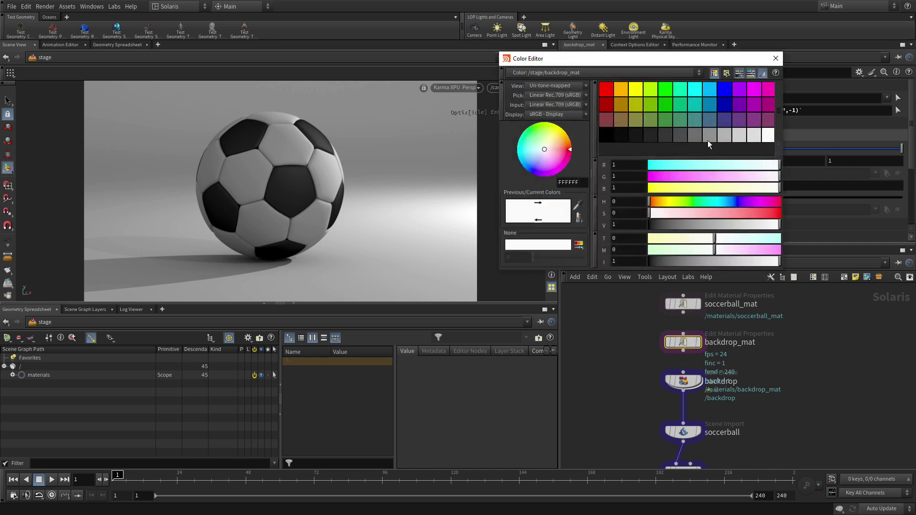
pyautogui.click(665, 104)
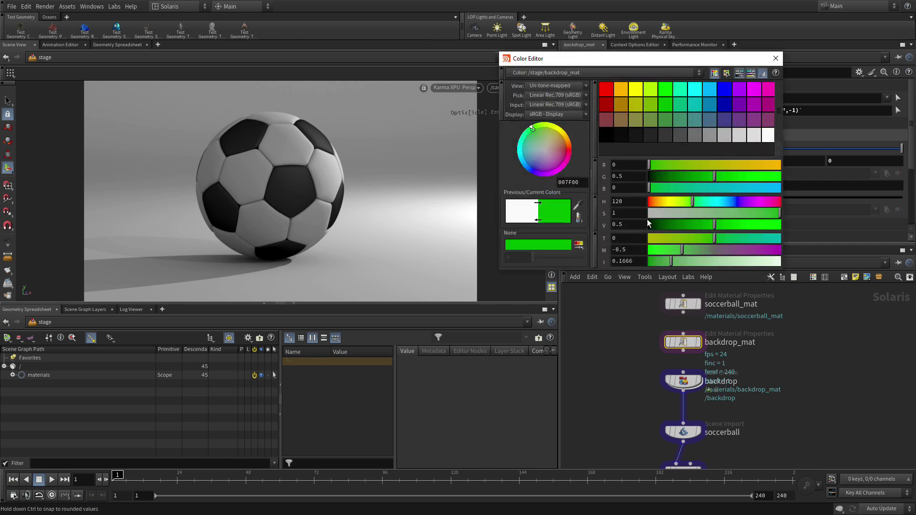
pyautogui.moveTo(663, 223); pyautogui.dragTo(672, 226)
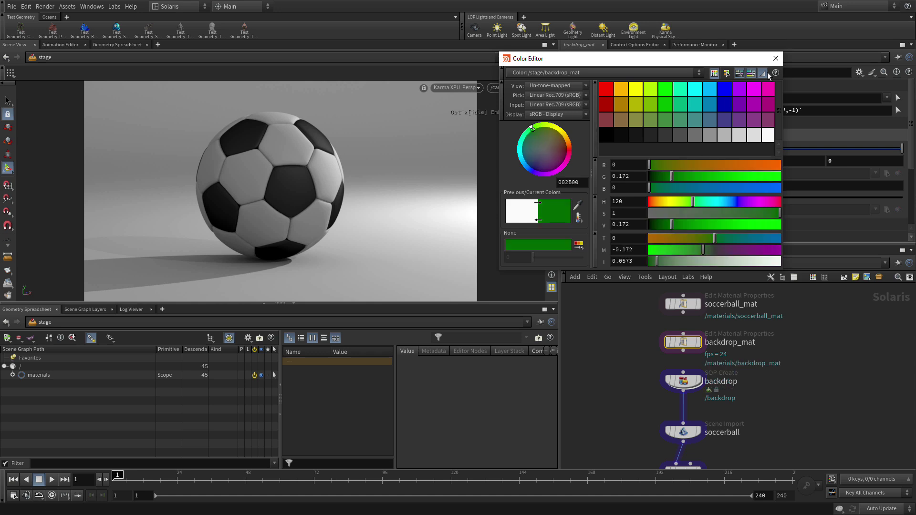
pyautogui.click(775, 58)
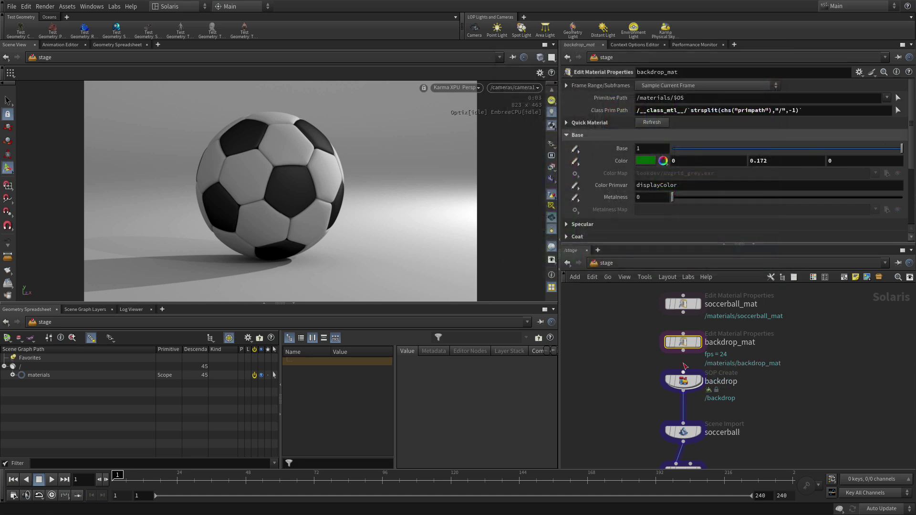
# Wire soccerball_mat into backdrop_mat, and backdrop_mat into the backdrop node
pyautogui.click(683, 312)
pyautogui.click(683, 334)
pyautogui.click(683, 352)
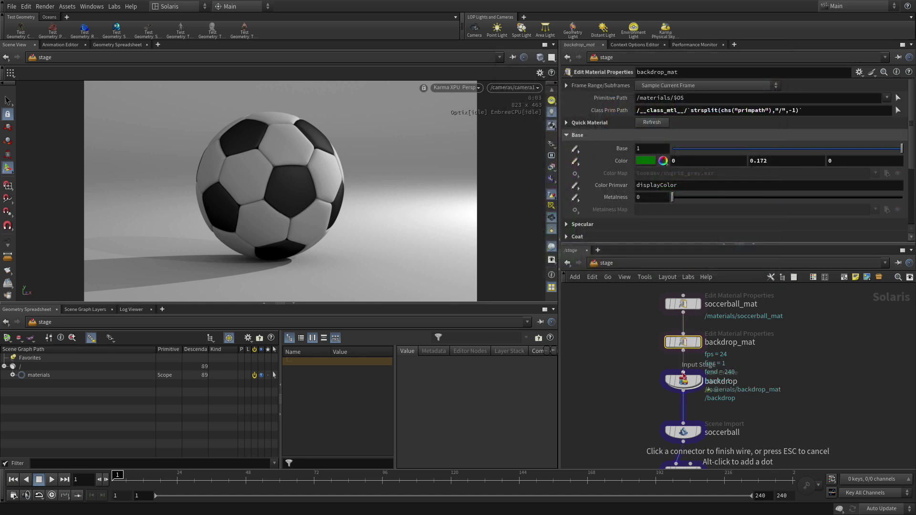
pyautogui.click(683, 374)
# Box-select the camera and light nodes and move them down the network
pyautogui.moveTo(808, 428); pyautogui.dragTo(793, 365, button='middle')
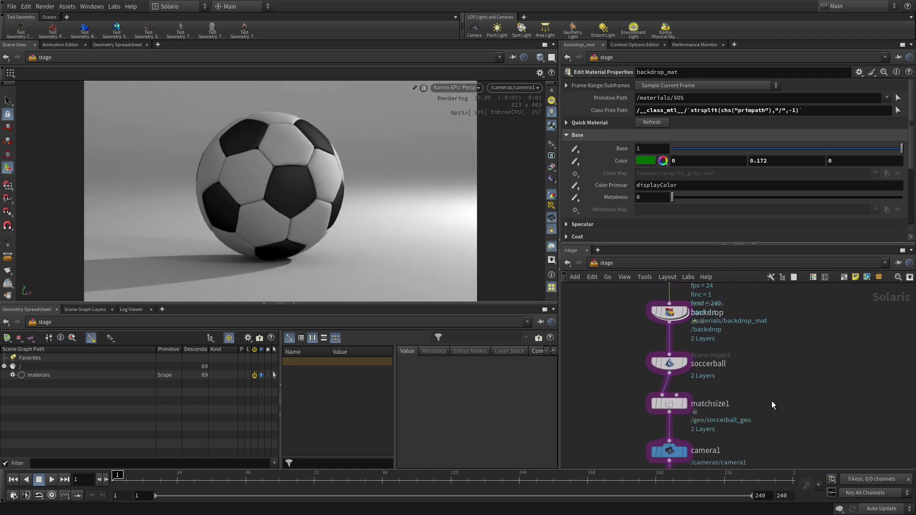
pyautogui.moveTo(778, 404); pyautogui.dragTo(804, 363, button='middle')
pyautogui.scroll(-6, 773, 381)
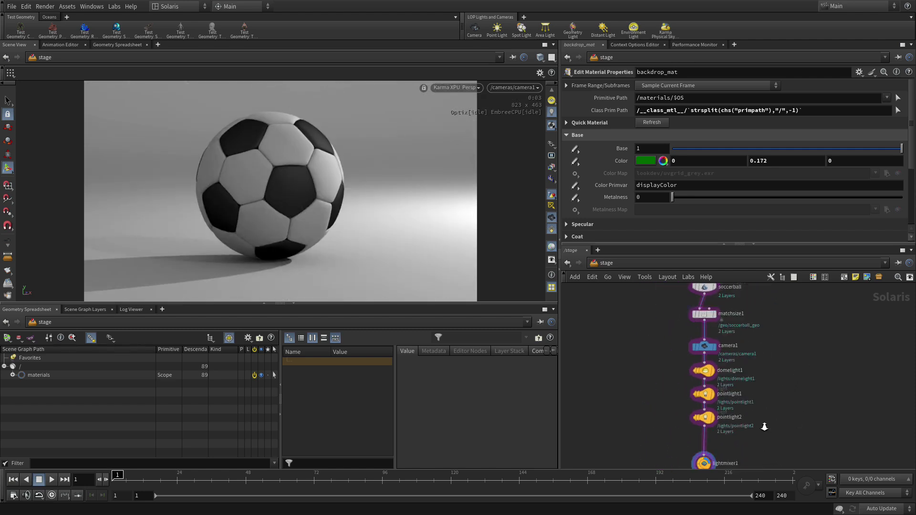
pyautogui.moveTo(778, 451); pyautogui.dragTo(721, 377)
pyautogui.scroll(5, 743, 362)
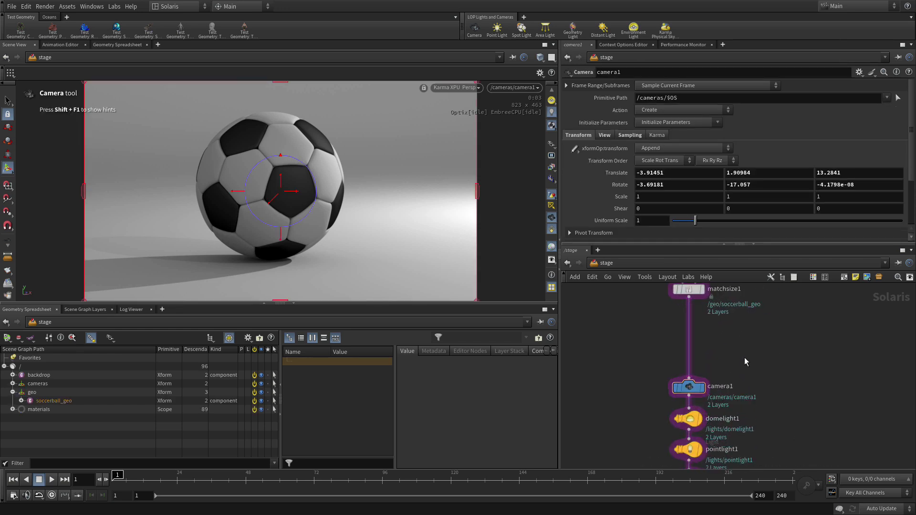
# Insert a Material Linker node between matchsize1 and camera1
pyautogui.press('Tab')
pyautogui.write('linker')
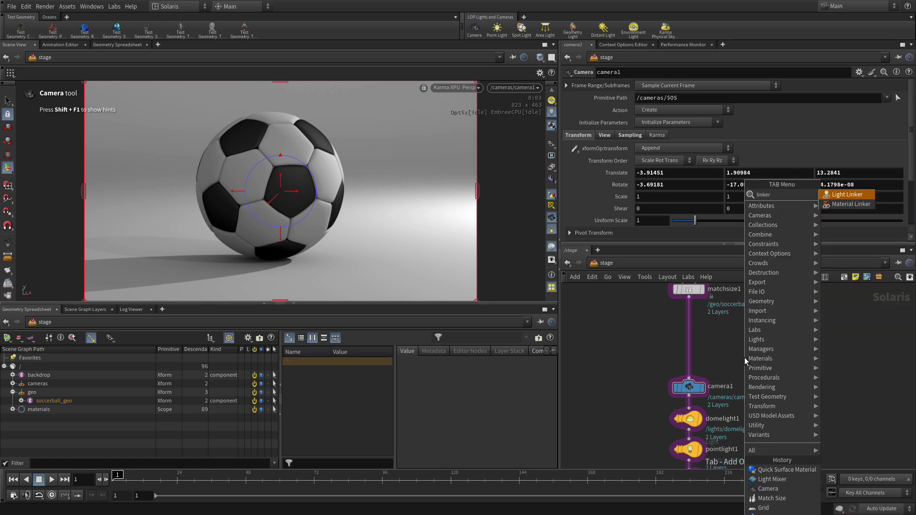
pyautogui.press('Down')
pyautogui.press('Return')
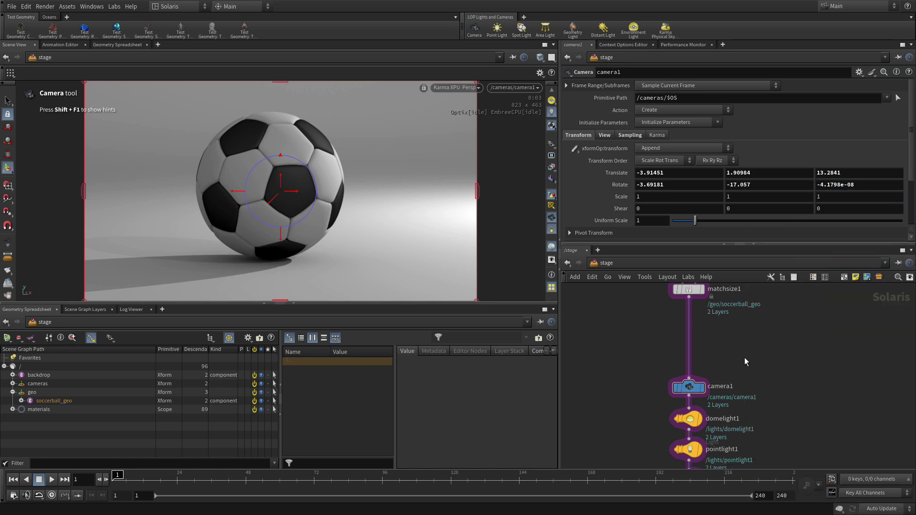
pyautogui.click(690, 348)
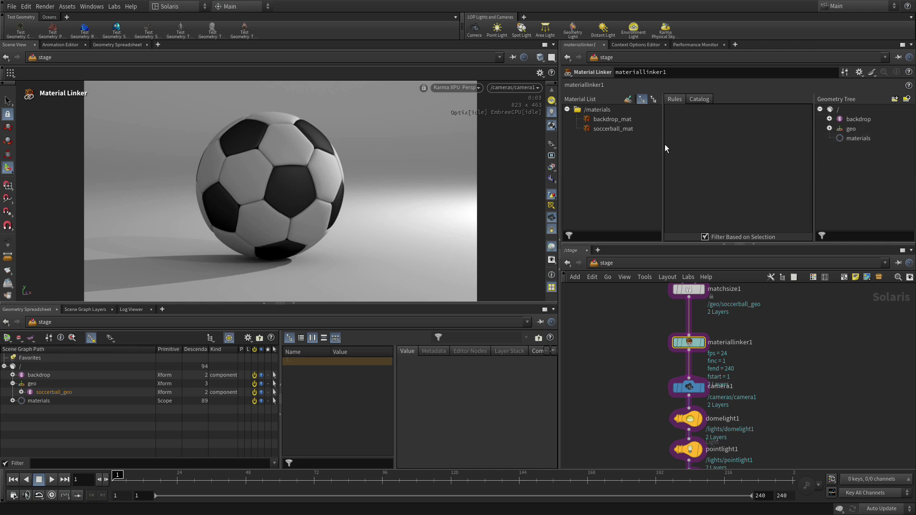
# Add a soccerball_mat rule in the linker and assign /geo/soccerball_geo to it
pyautogui.click(601, 130)
pyautogui.moveTo(600, 130); pyautogui.dragTo(682, 124)
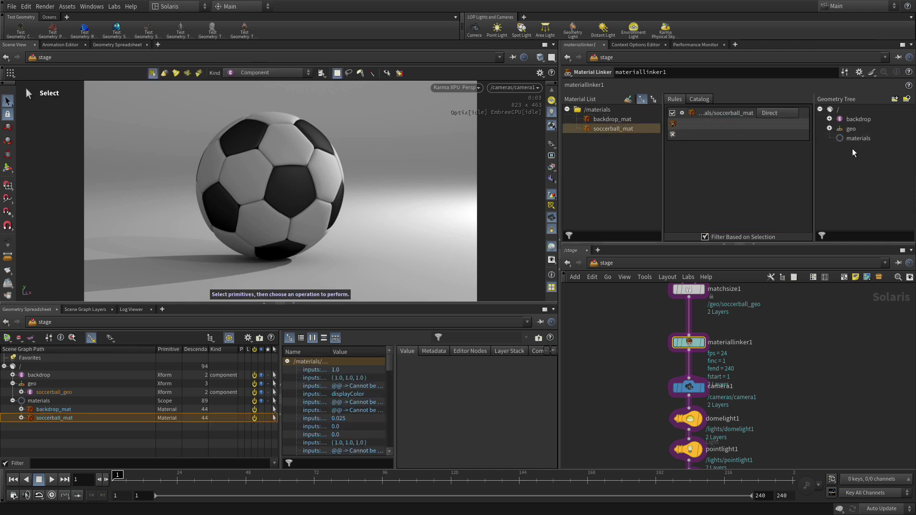
pyautogui.click(829, 129)
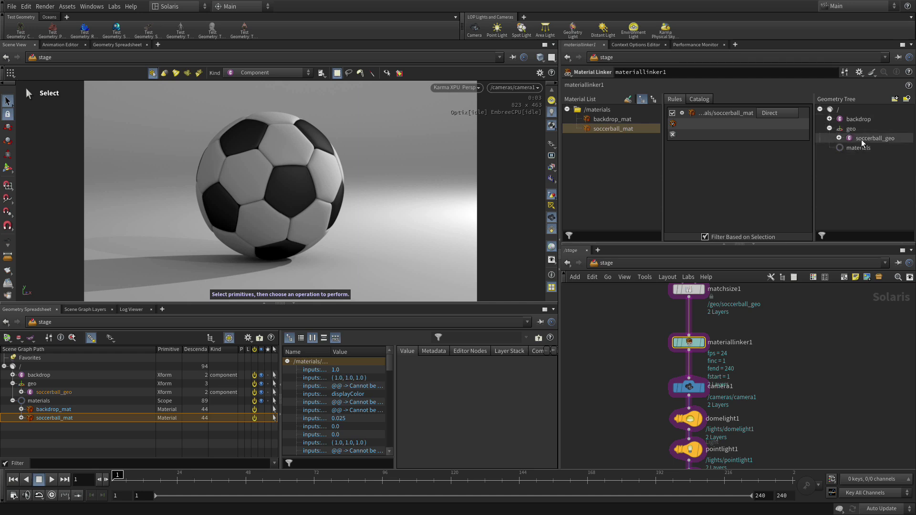
pyautogui.moveTo(863, 138); pyautogui.dragTo(711, 123)
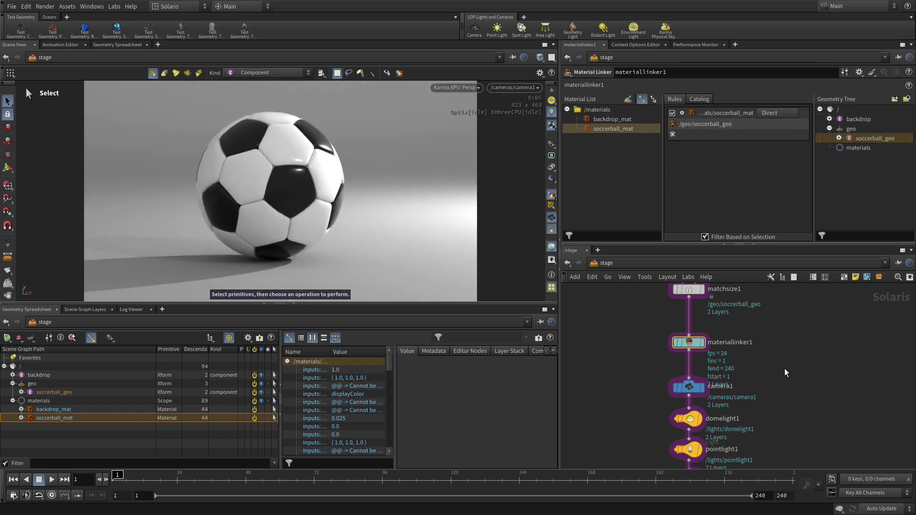
pyautogui.moveTo(784, 368); pyautogui.dragTo(777, 484, button='middle')
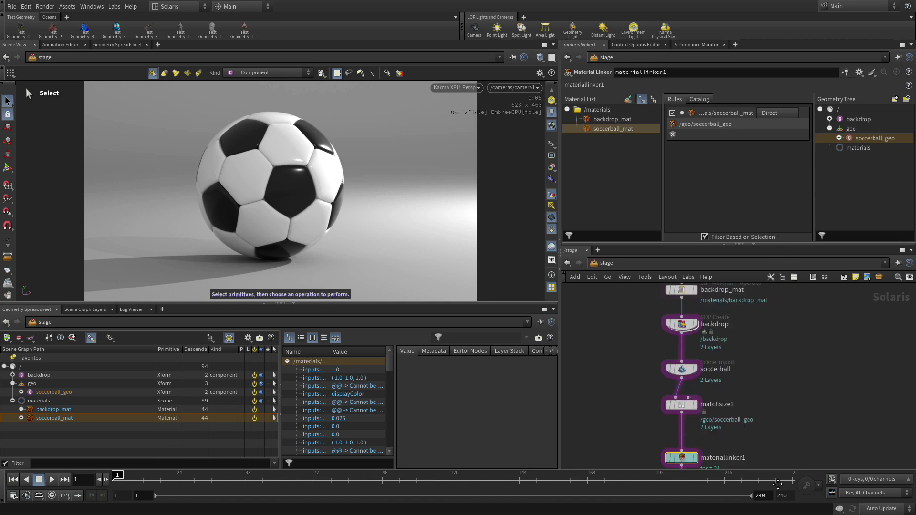
# Change the backdrop node's Import Path Prefix from /SOS to /geo/$OS, then reselect materiallinker1
pyautogui.moveTo(772, 391); pyautogui.dragTo(766, 422, button='middle')
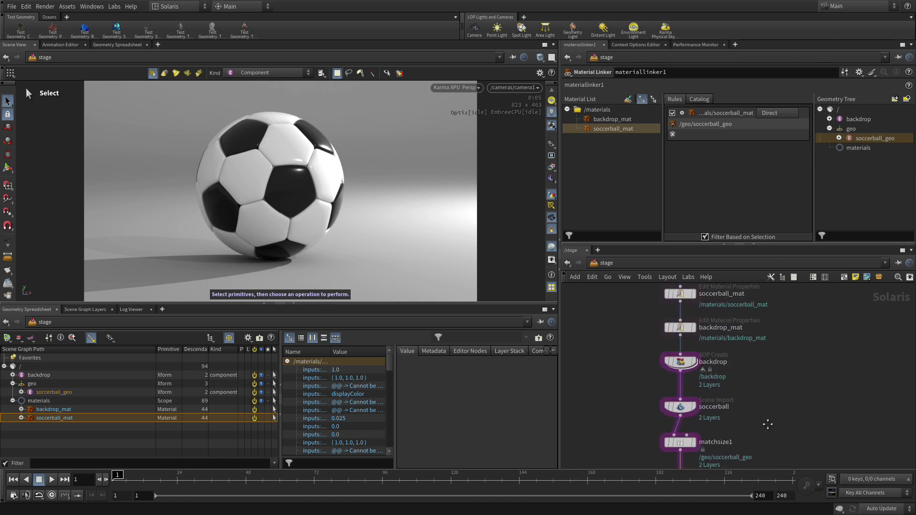
pyautogui.click(680, 362)
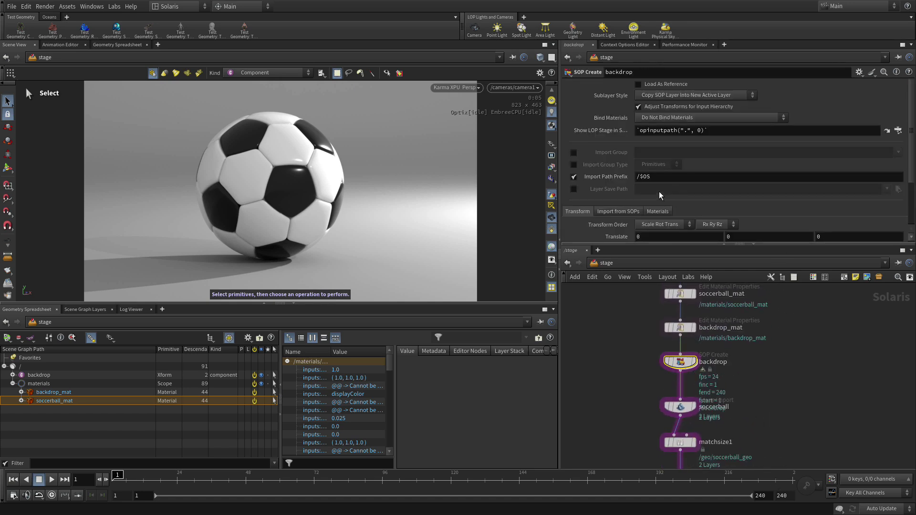
pyautogui.doubleClick(642, 178)
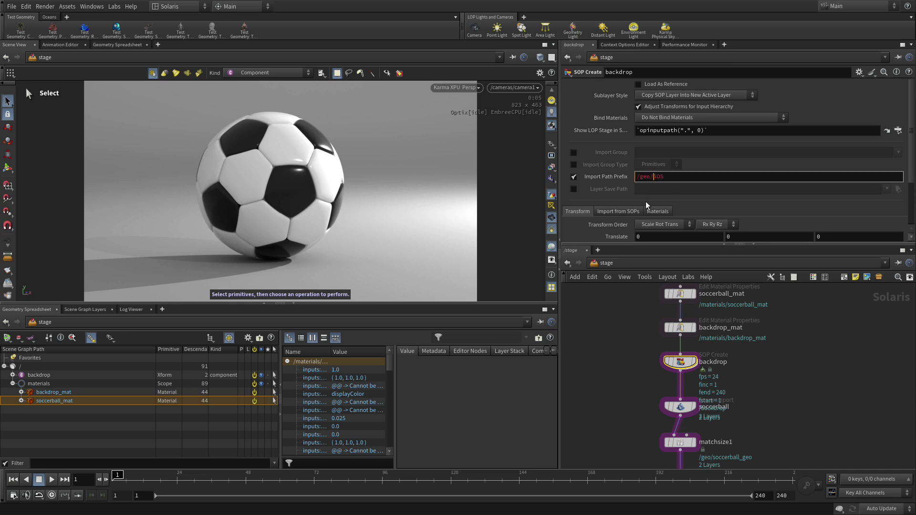
pyautogui.press('Return')
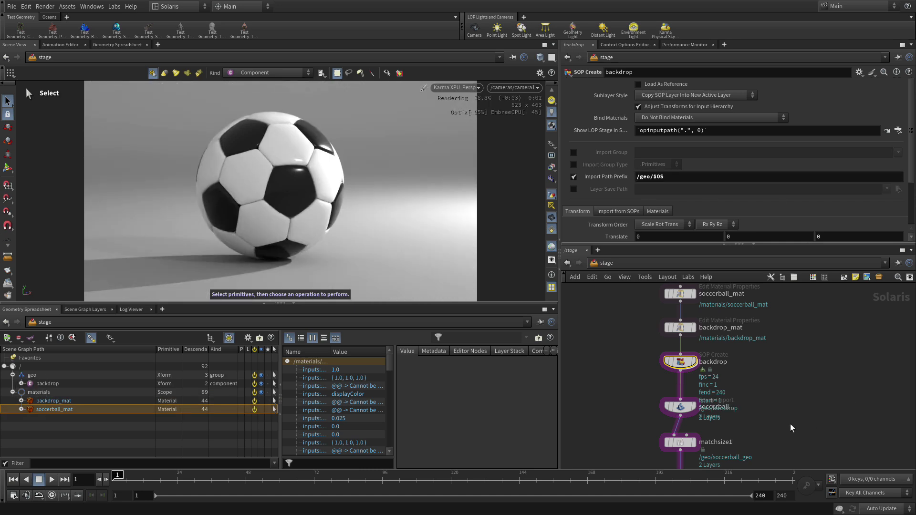
pyautogui.scroll(-5, 790, 424)
pyautogui.click(694, 400)
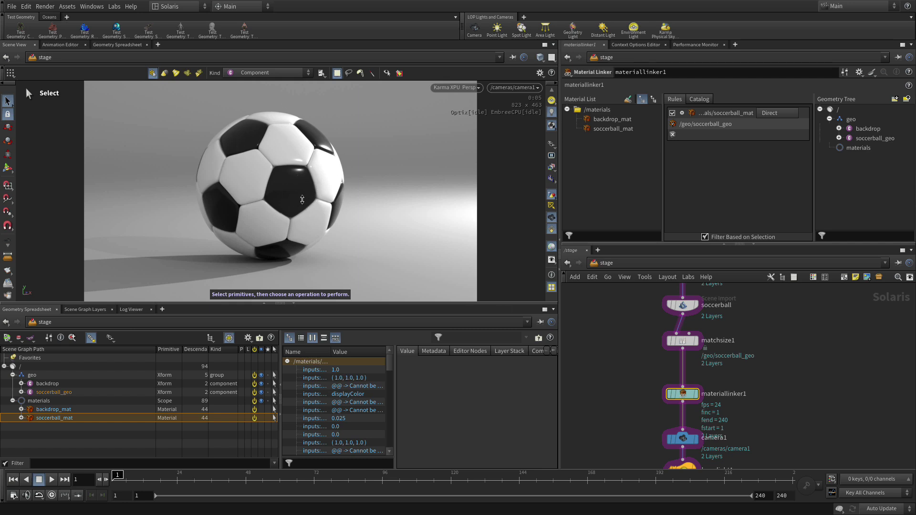
# In materiallinker1, add a backdrop_mat rule and link /geo/backdrop to it
pyautogui.scroll(-3, 753, 417)
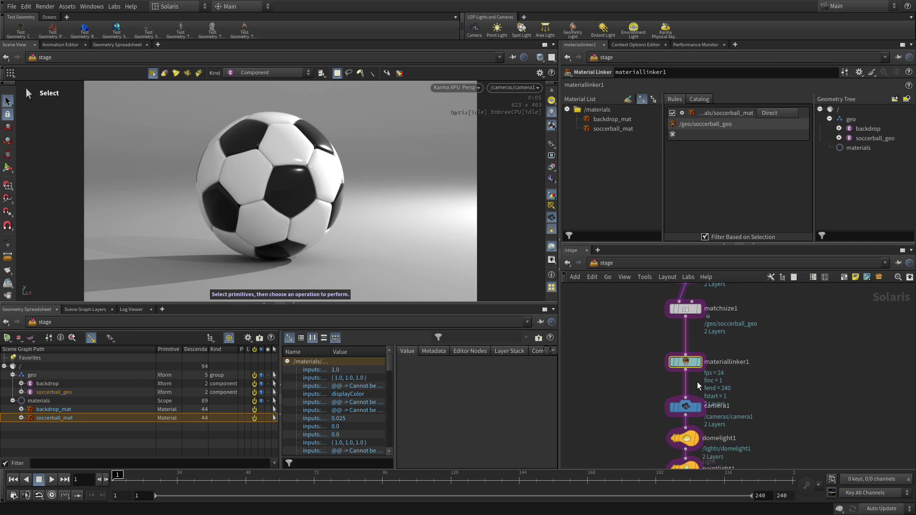
pyautogui.moveTo(697, 381); pyautogui.dragTo(702, 358)
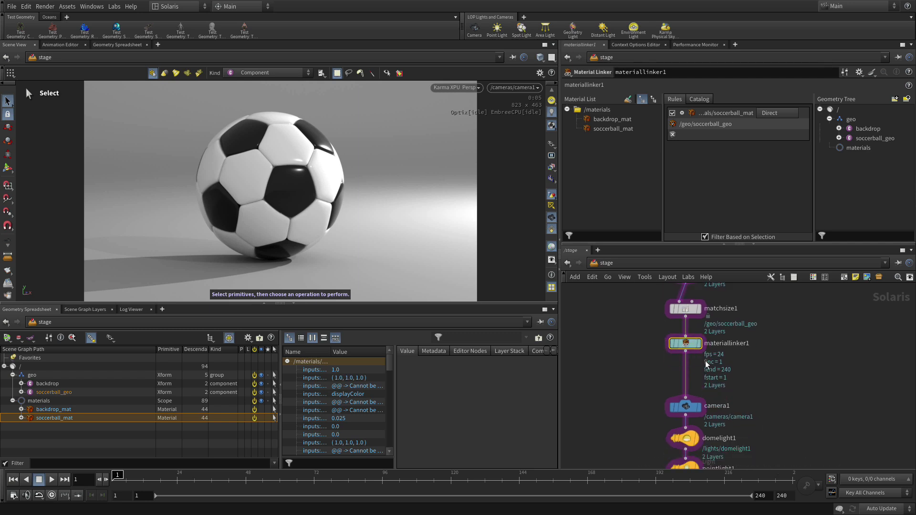
pyautogui.click(609, 118)
pyautogui.moveTo(609, 119); pyautogui.dragTo(701, 118)
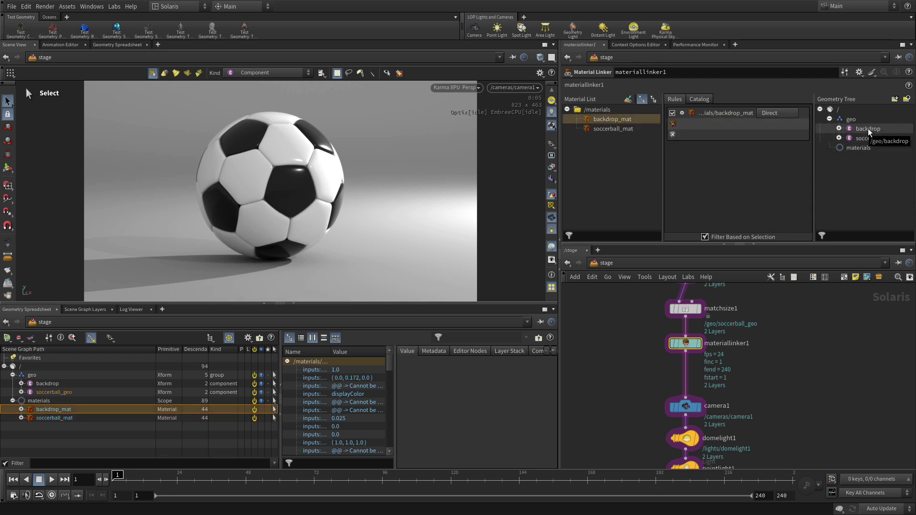
pyautogui.moveTo(869, 128); pyautogui.dragTo(721, 127)
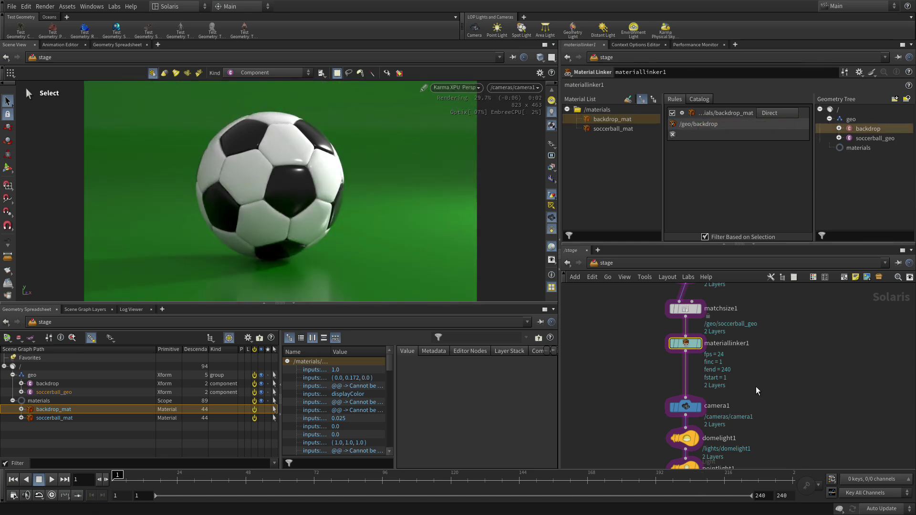
pyautogui.moveTo(746, 386); pyautogui.dragTo(771, 438, button='middle')
# Lower backdrop_mat's green colour value to 0.113
pyautogui.click(688, 386)
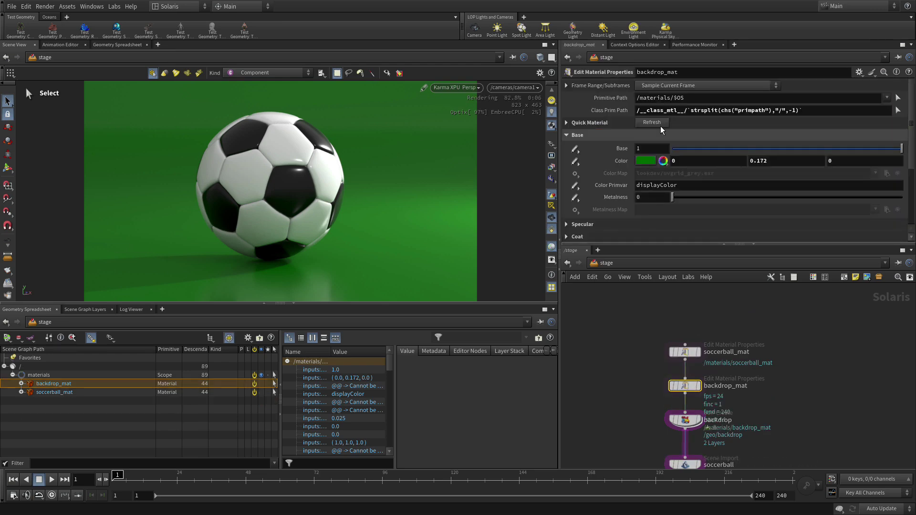
pyautogui.click(648, 162)
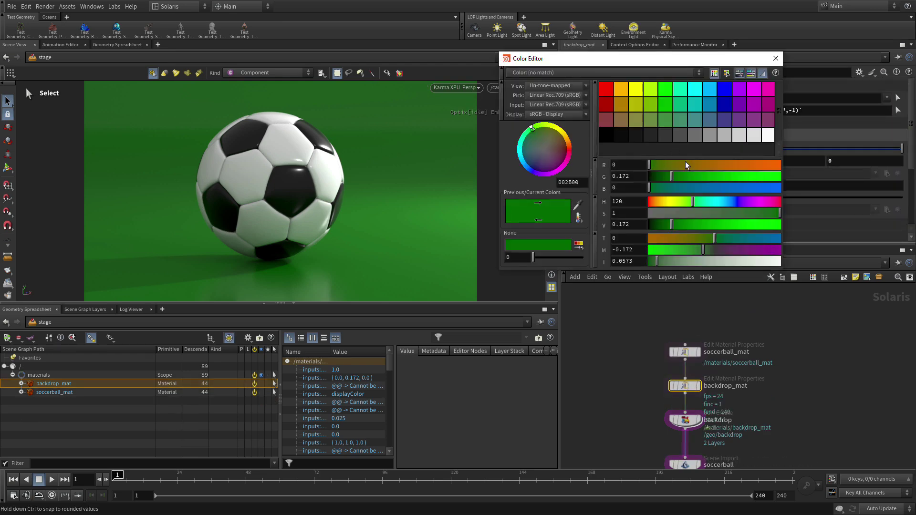
pyautogui.moveTo(671, 176); pyautogui.dragTo(664, 176)
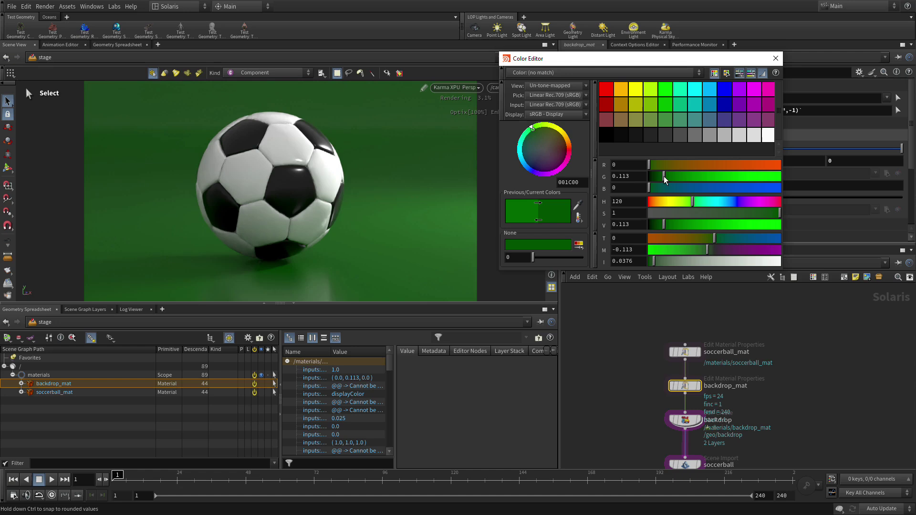
pyautogui.click(776, 59)
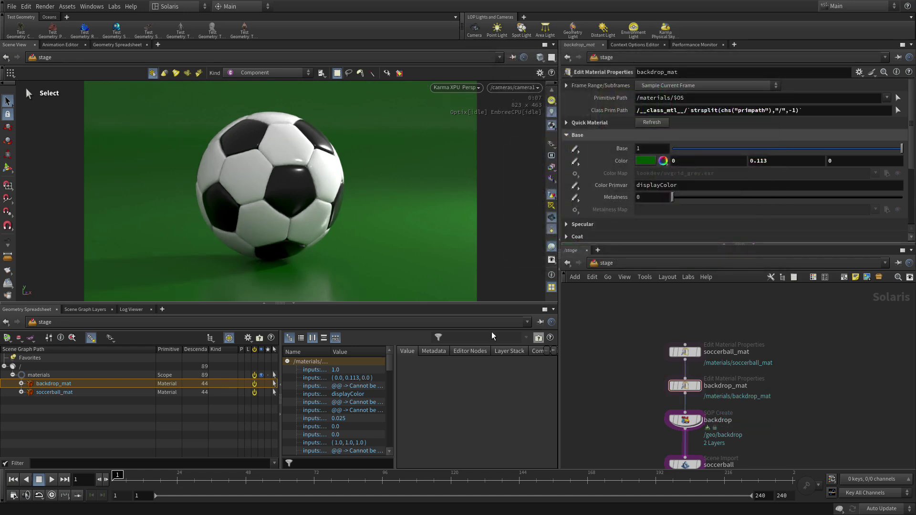
# Open the Render Gallery and snapshot the current green-backdrop render
pyautogui.click(7, 297)
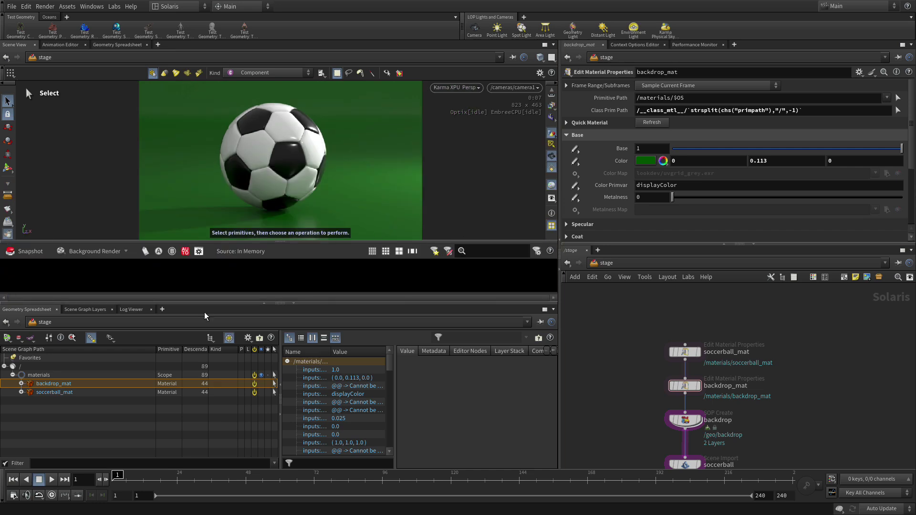
pyautogui.click(28, 253)
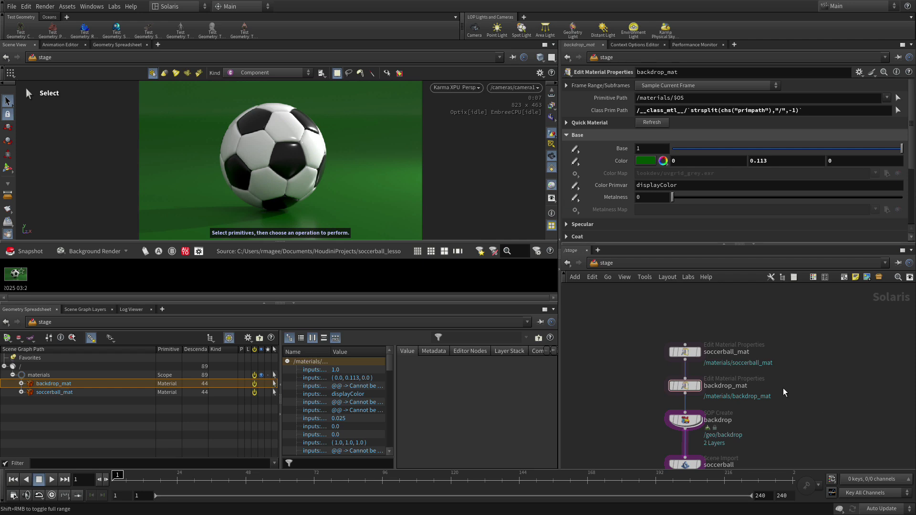
# Enable soccerball_mat's Color Map and set it to $HIP/tex/soccerball_color.rat
pyautogui.click(684, 353)
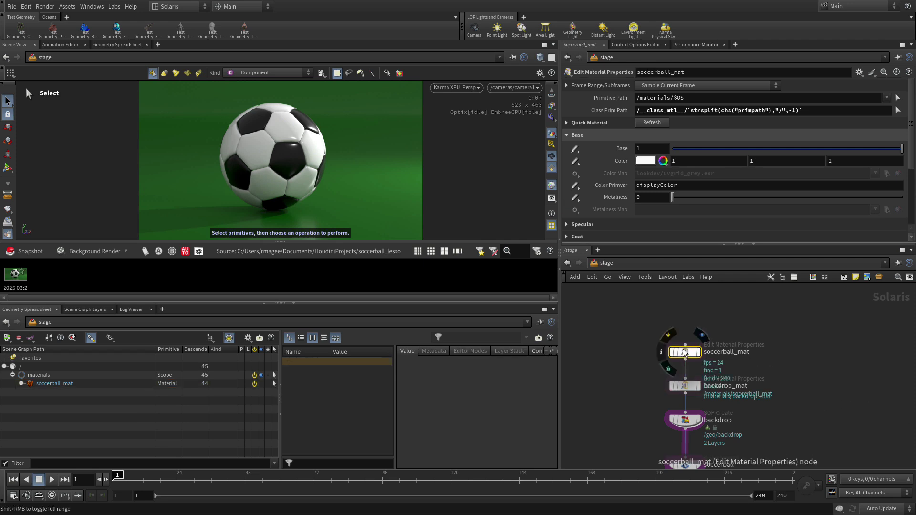
pyautogui.click(576, 173)
pyautogui.click(597, 182)
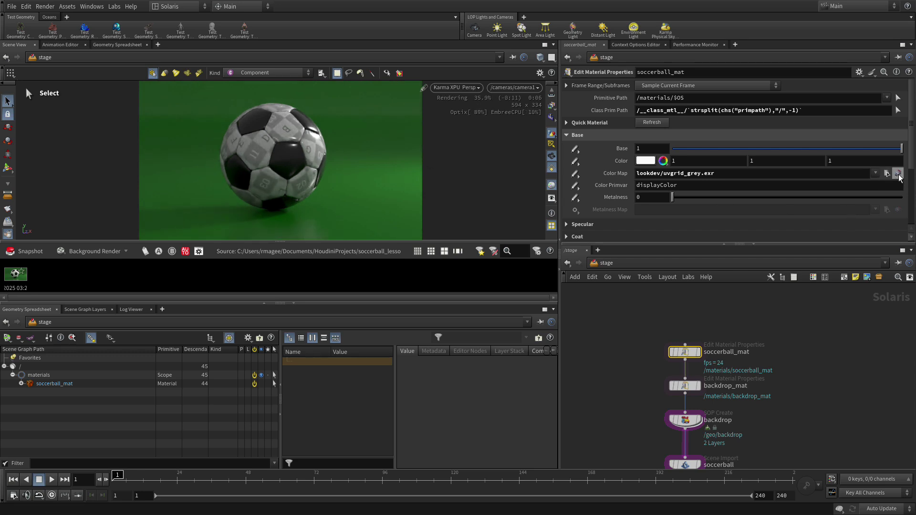
pyautogui.click(898, 174)
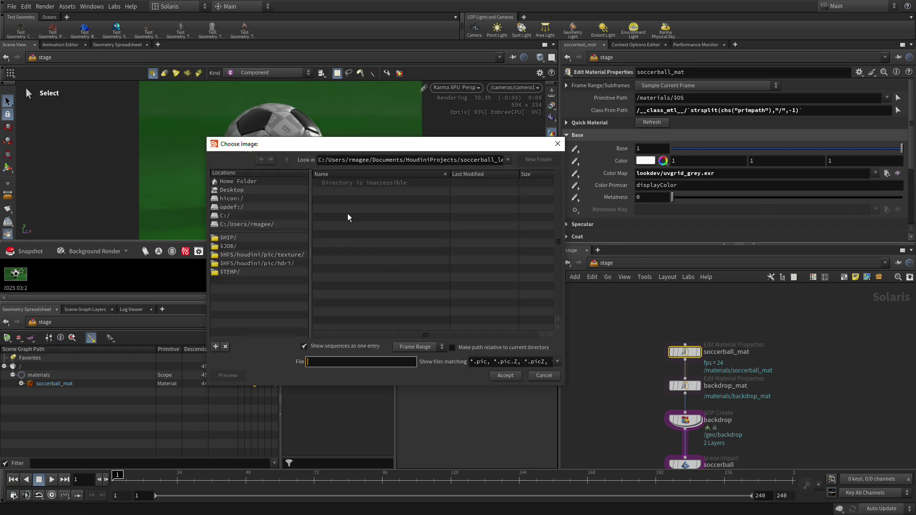
pyautogui.click(228, 237)
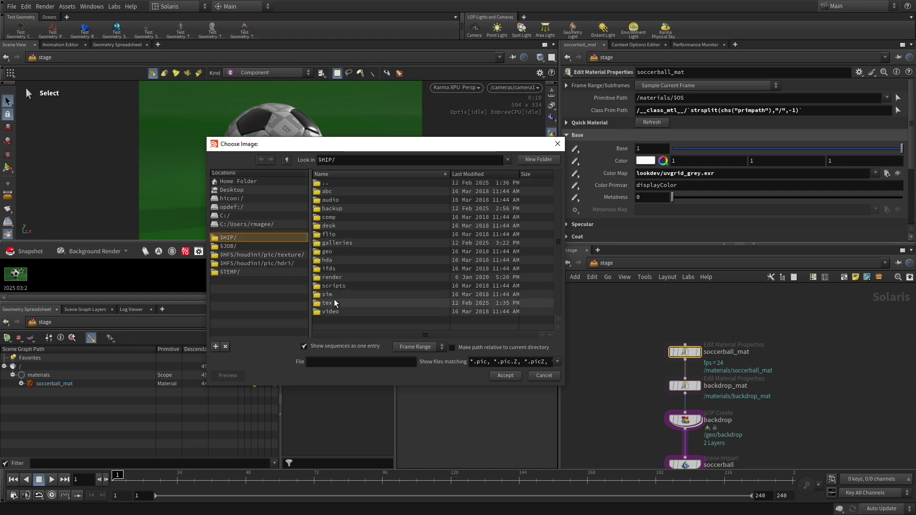
pyautogui.doubleClick(335, 303)
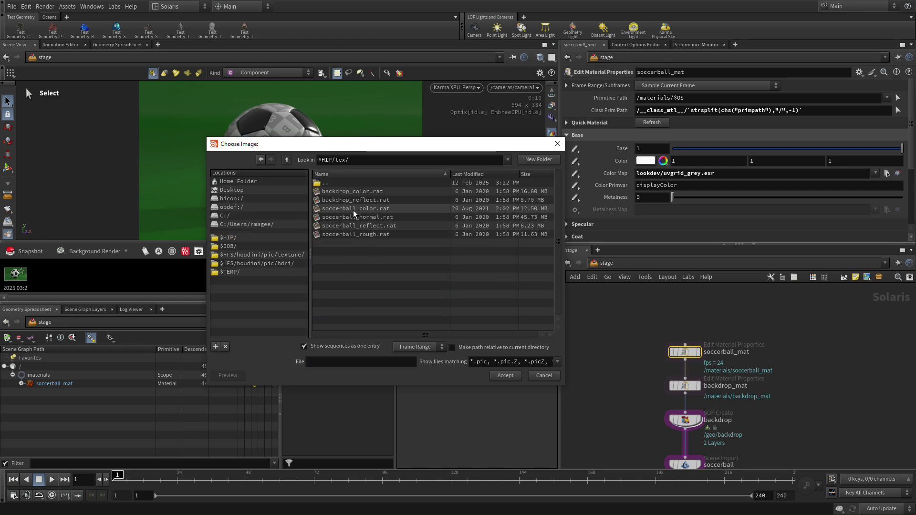
pyautogui.click(353, 210)
pyautogui.click(505, 375)
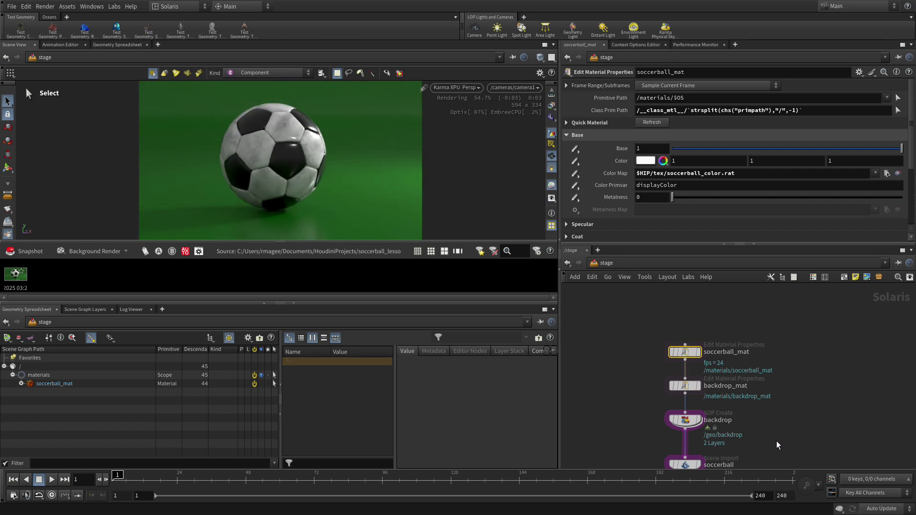
pyautogui.moveTo(783, 454); pyautogui.dragTo(756, 358, button='middle')
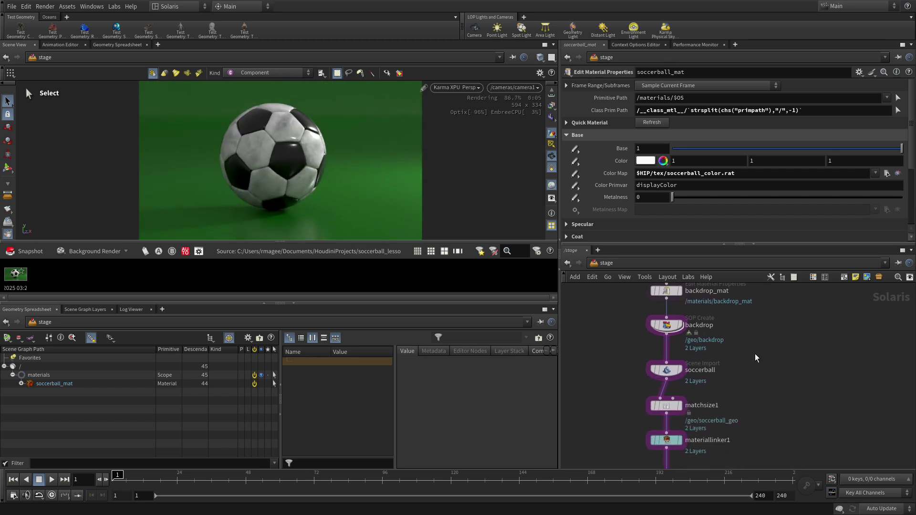
pyautogui.moveTo(664, 372); pyautogui.dragTo(665, 355)
# Select the soccer ball in the viewport and add a transform node for it
pyautogui.press('Tab')
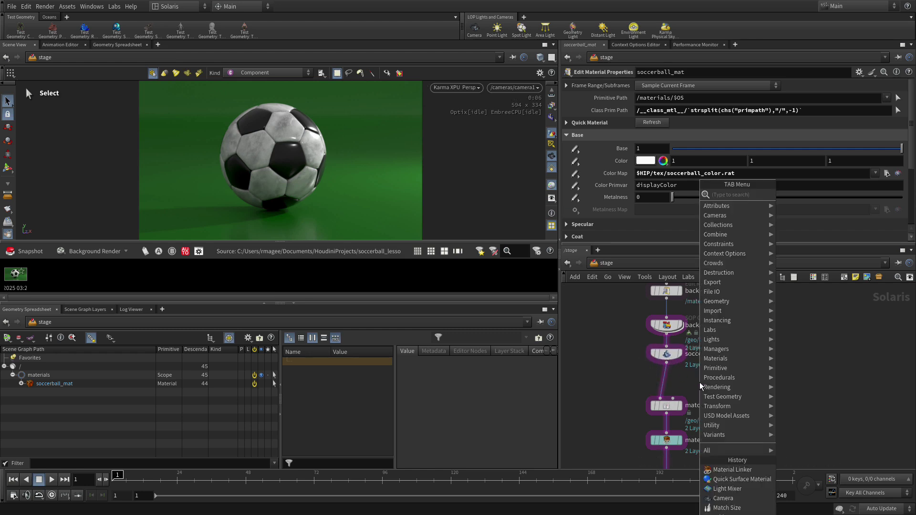
pyautogui.write('tran')
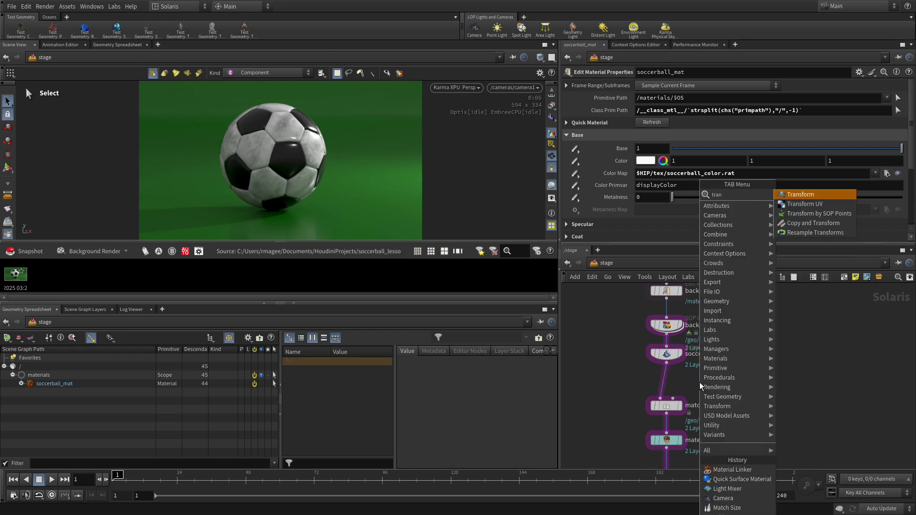
pyautogui.press('Escape')
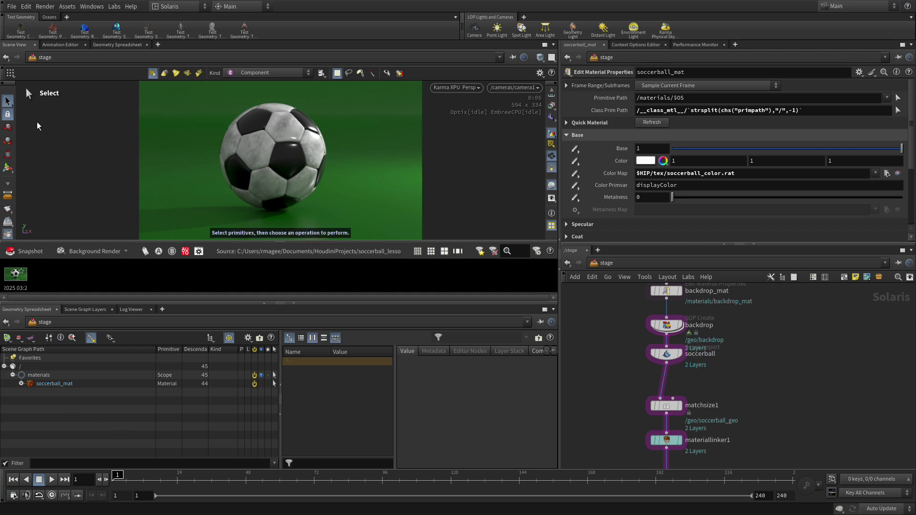
pyautogui.click(277, 152)
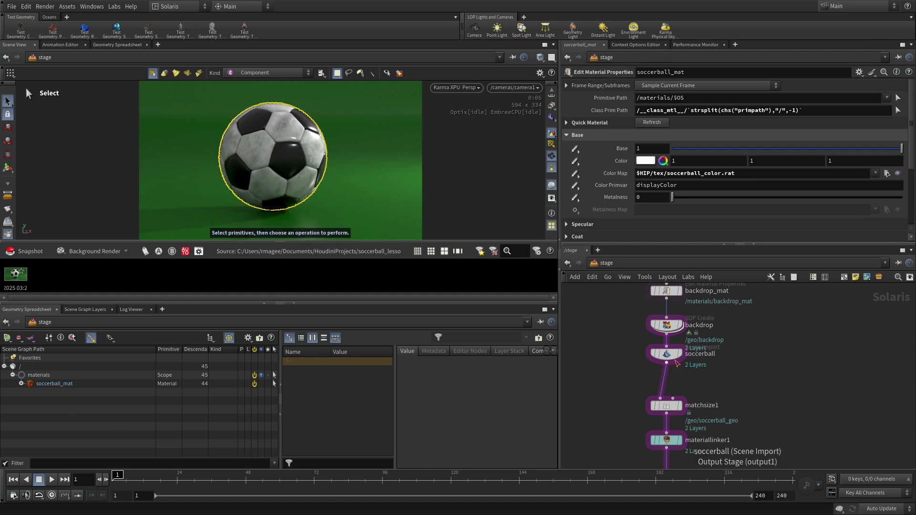
pyautogui.moveTo(673, 361)
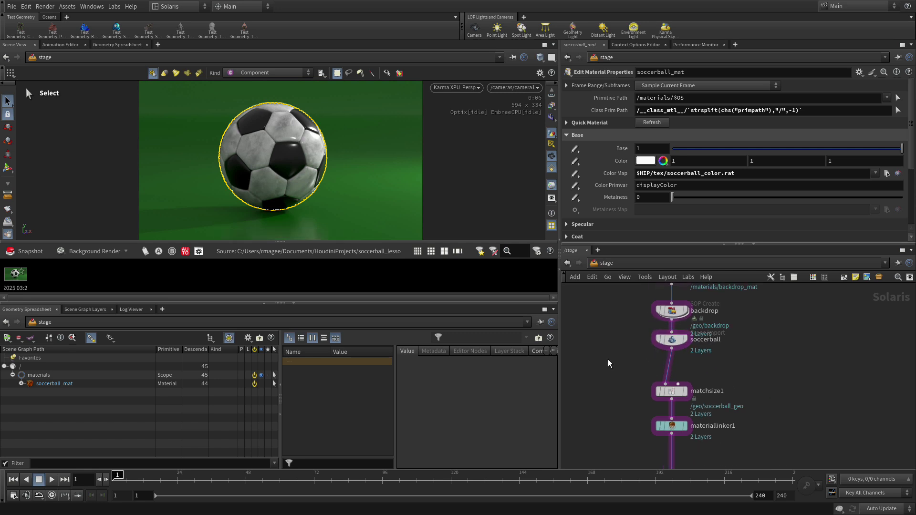
pyautogui.press('Tab')
pyautogui.write('tre')
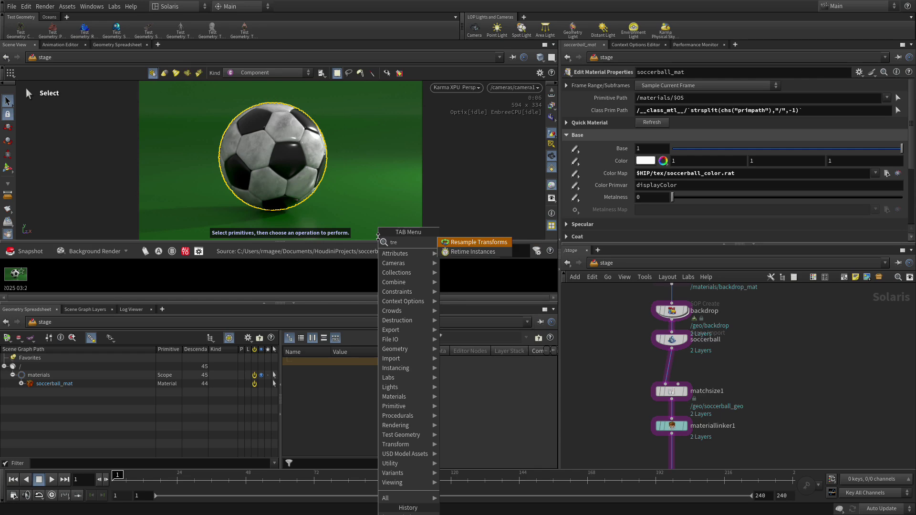
pyautogui.press('BackSpace')
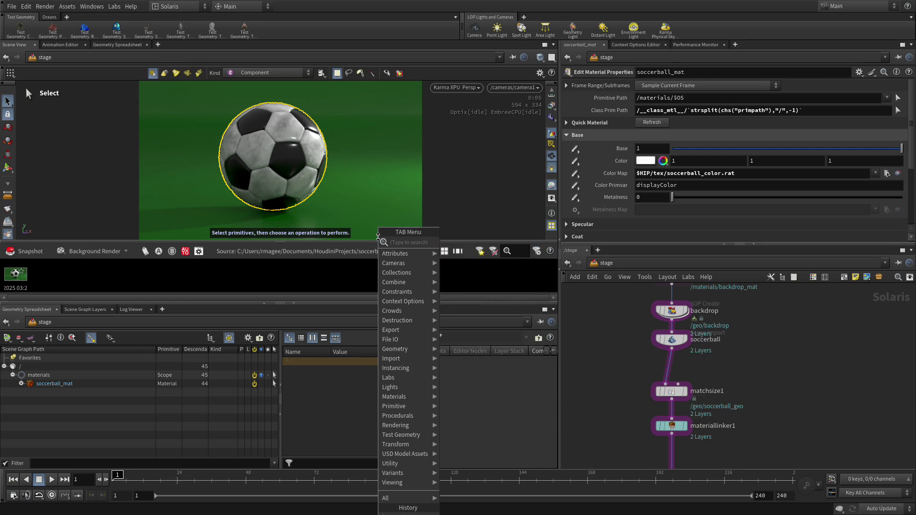
pyautogui.write('transform')
pyautogui.press('Return')
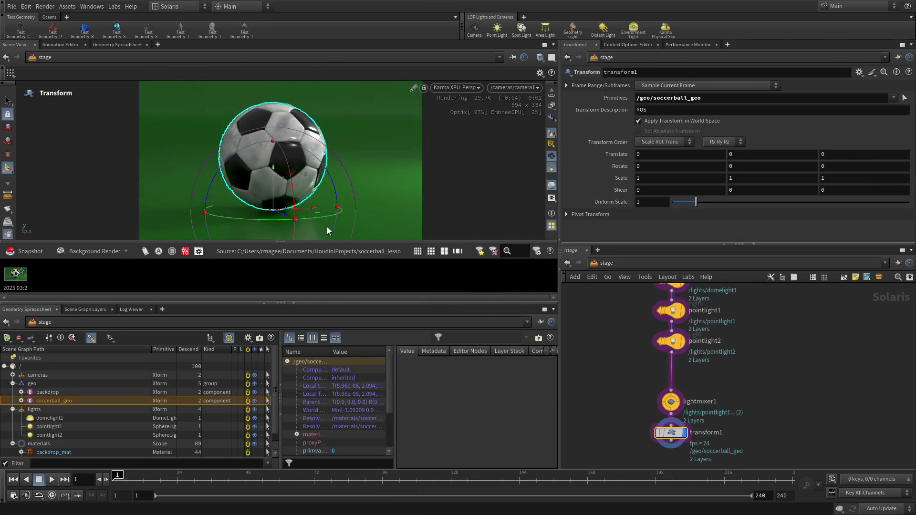
# Rotate the ball in the viewport to about -120 degrees around Y
pyautogui.moveTo(320, 219); pyautogui.dragTo(175, 237)
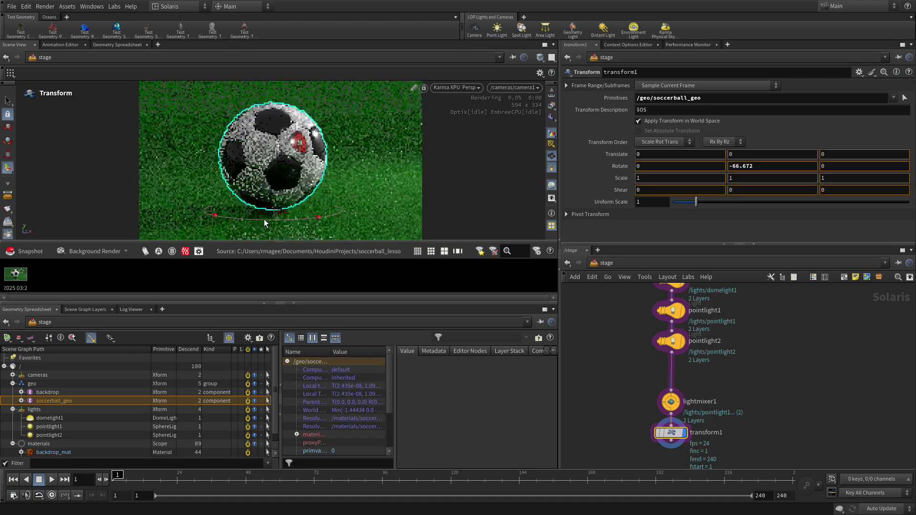
pyautogui.moveTo(264, 219); pyautogui.dragTo(233, 221)
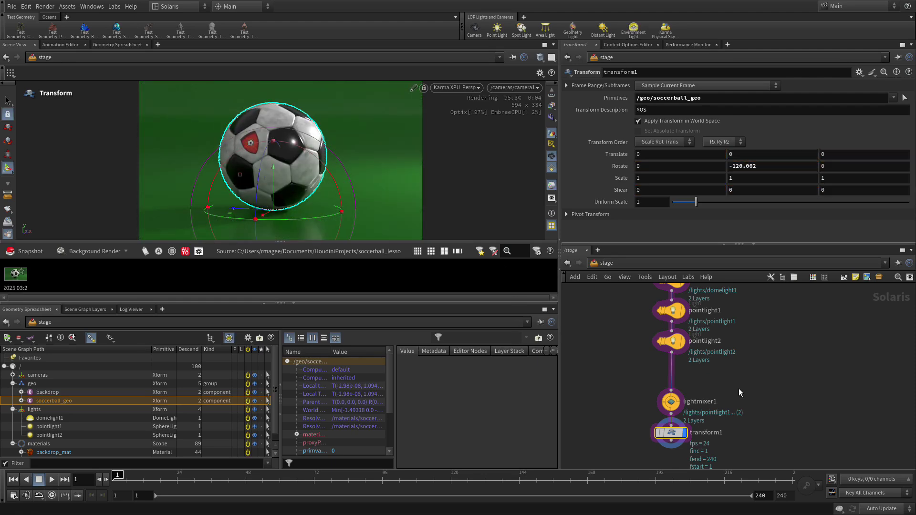
pyautogui.moveTo(849, 359); pyautogui.dragTo(746, 368, button='middle')
# Select soccerball_mat and set its specular Roughness Map to soccerball_rough.rat
pyautogui.scroll(3, 745, 368)
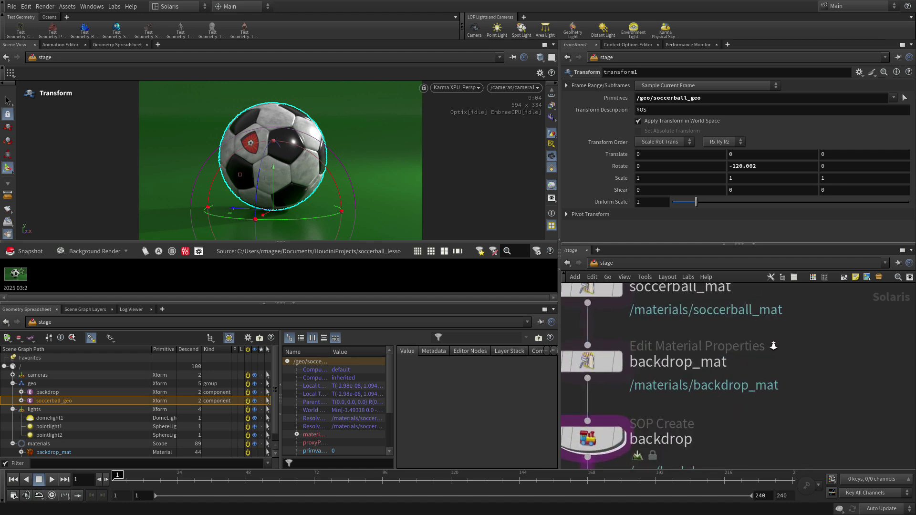
pyautogui.scroll(-2, 752, 362)
pyautogui.scroll(1, 754, 353)
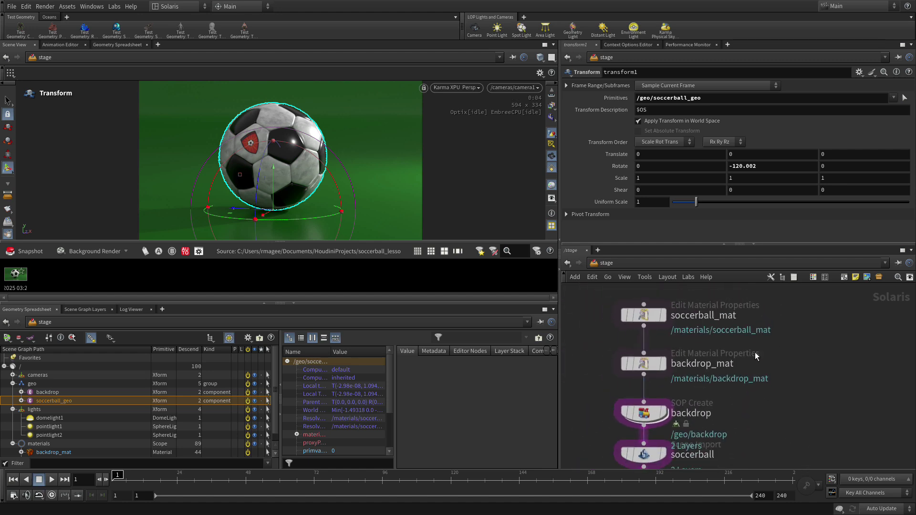
pyautogui.click(646, 316)
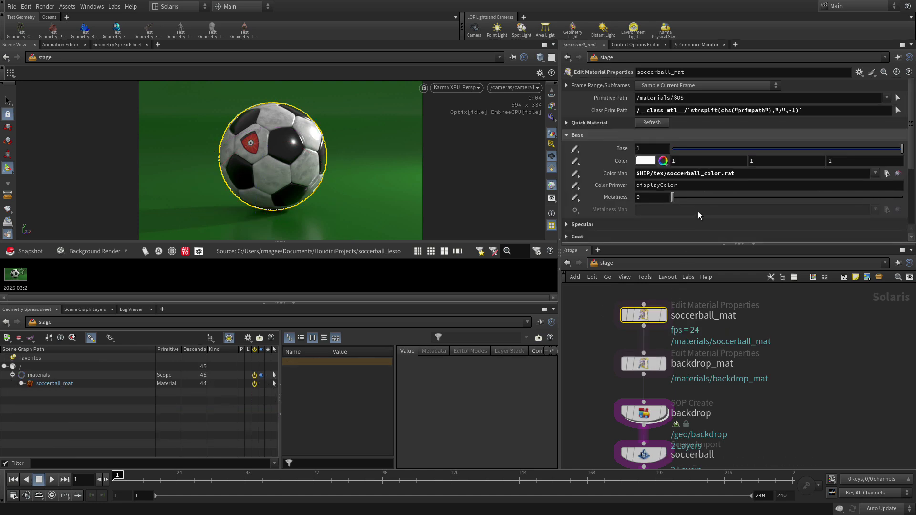
pyautogui.scroll(-3, 697, 213)
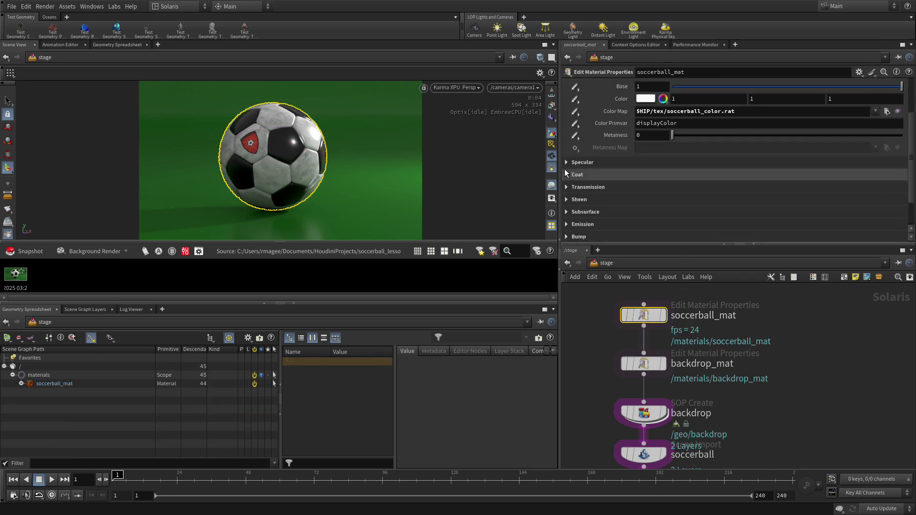
pyautogui.click(567, 163)
pyautogui.scroll(-2, 657, 172)
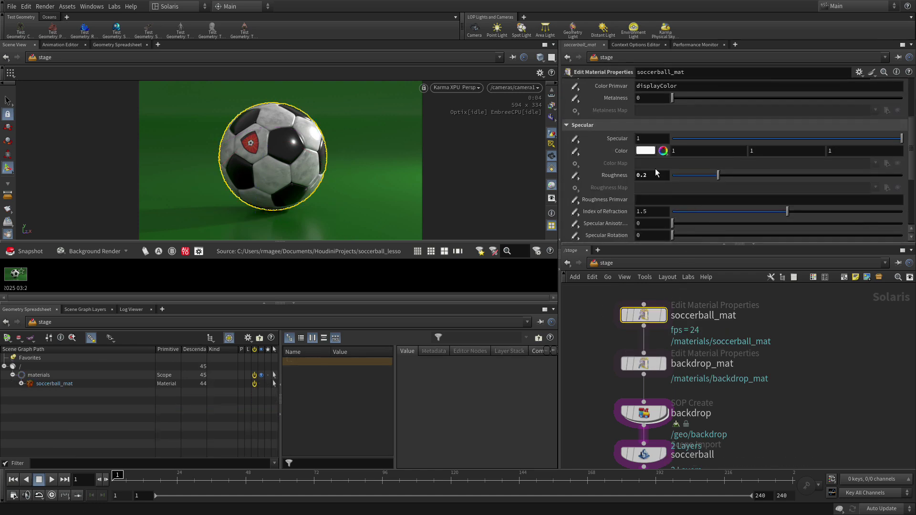
pyautogui.click(575, 188)
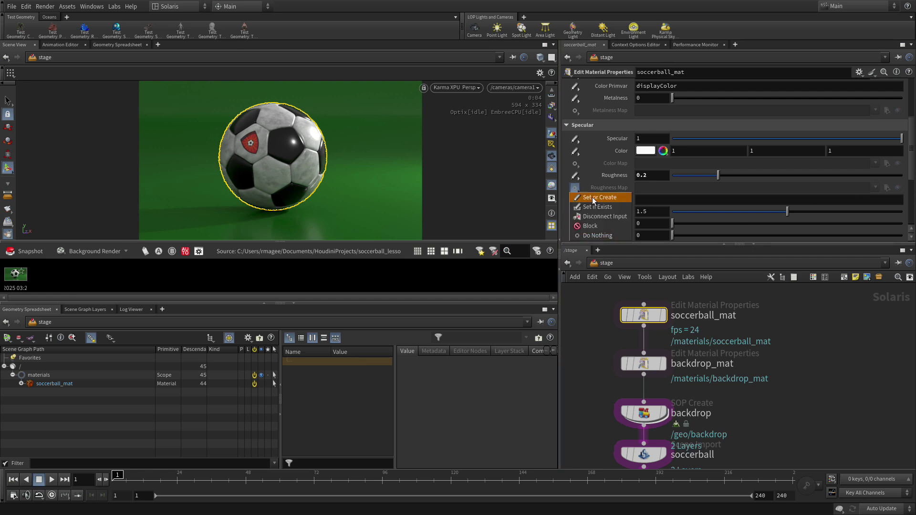
pyautogui.click(593, 198)
pyautogui.click(887, 188)
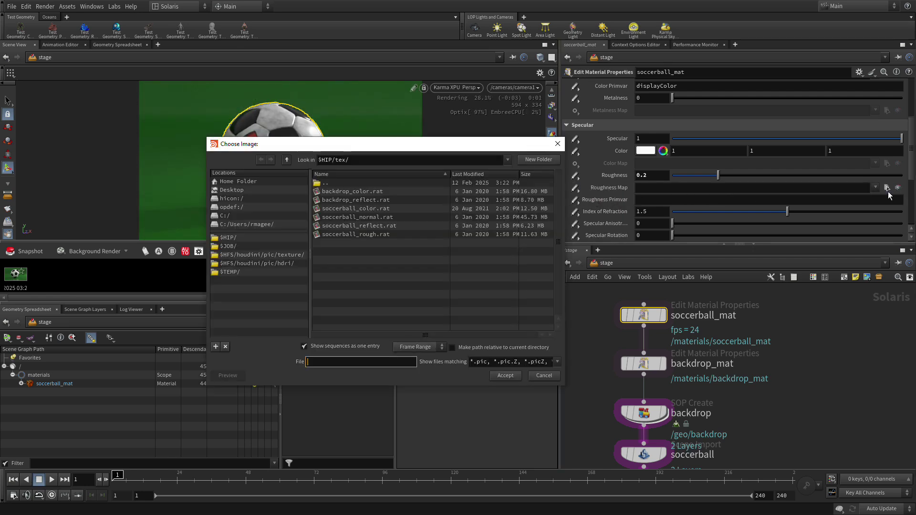
pyautogui.click(368, 235)
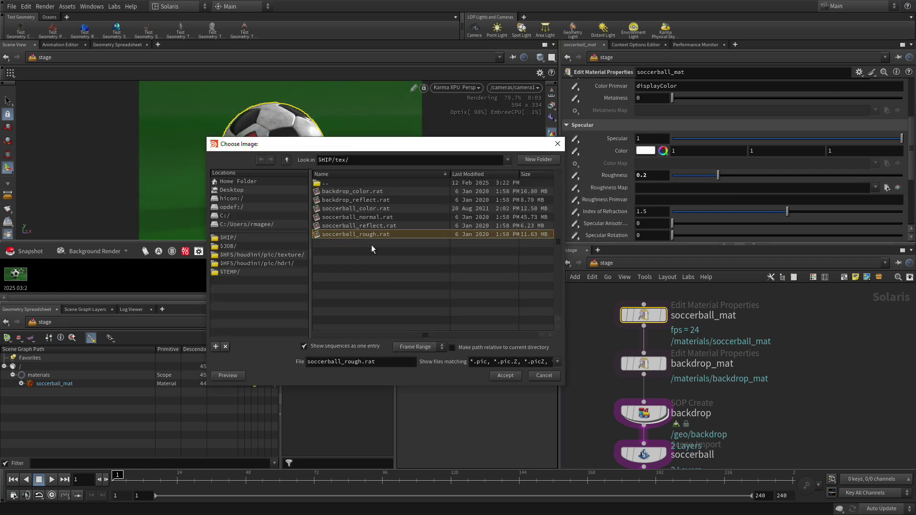
pyautogui.click(506, 375)
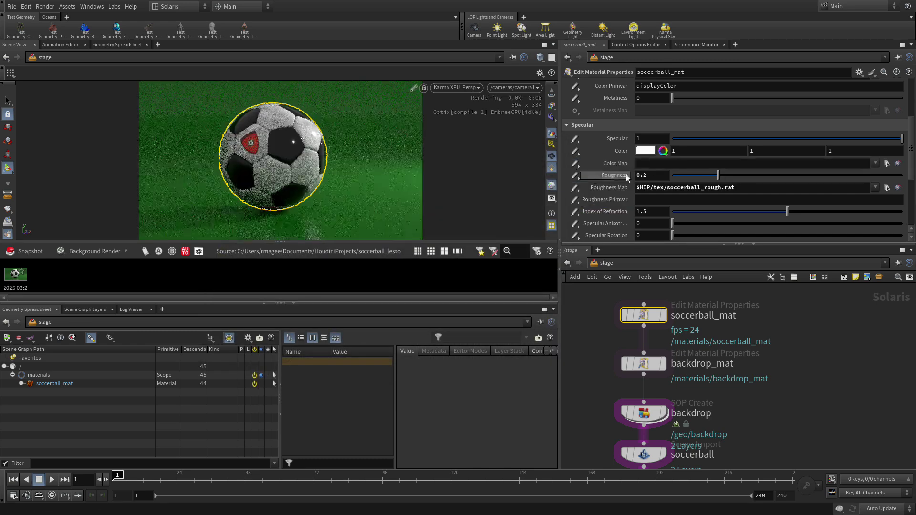
# Set the specular Color Map to soccerball_reflect.rat
pyautogui.click(887, 163)
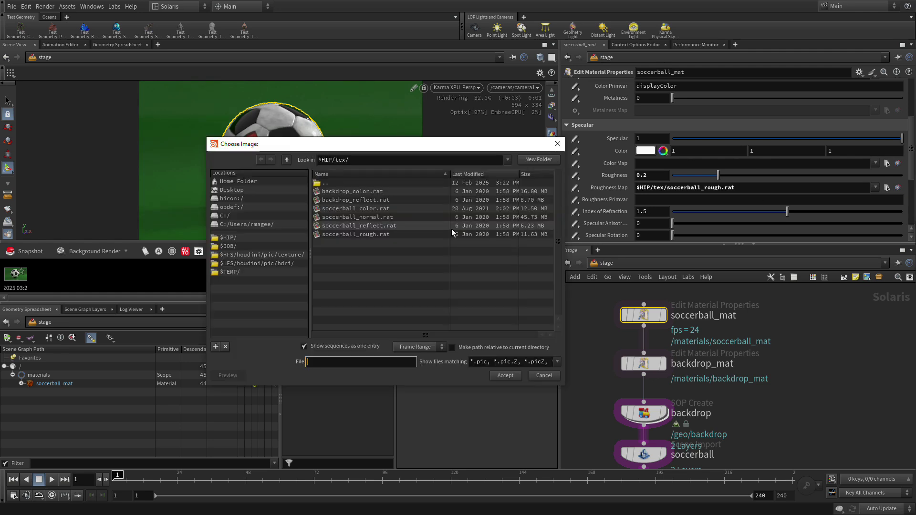
pyautogui.click(374, 218)
pyautogui.click(374, 225)
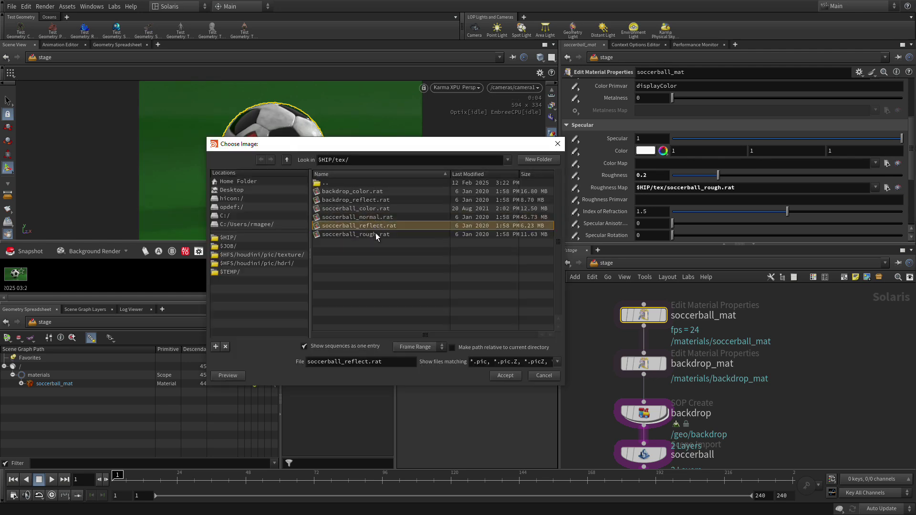
pyautogui.click(504, 375)
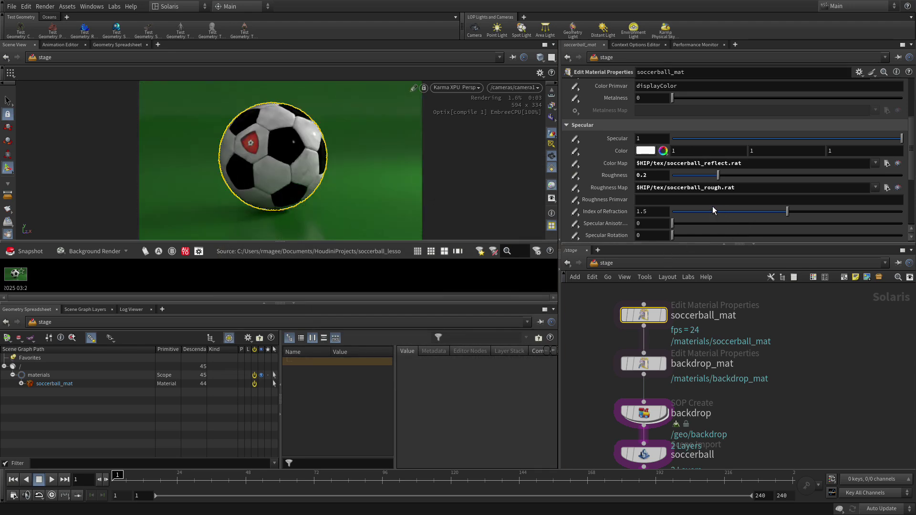
# Switch Bump Style to Normal using soccerball_normal.rat, then enlarge the render view
pyautogui.scroll(-5, 712, 209)
pyautogui.click(566, 199)
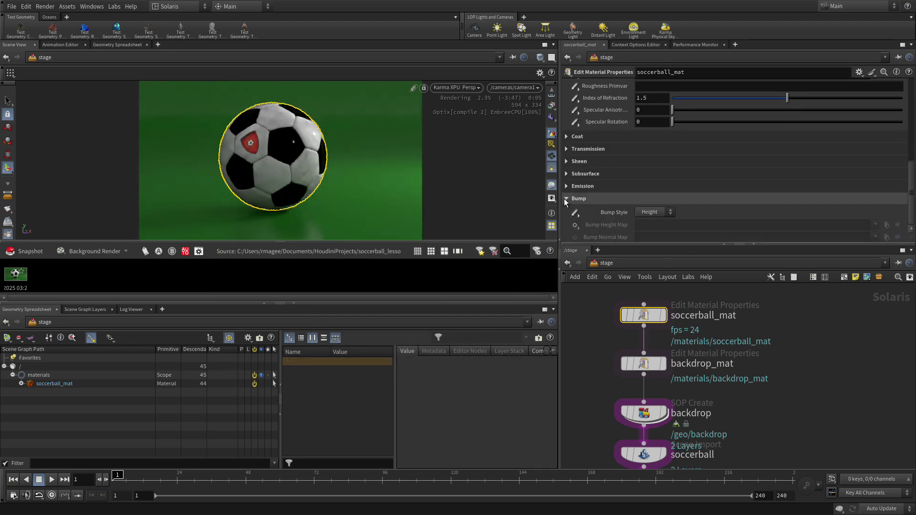
pyautogui.scroll(-5, 630, 176)
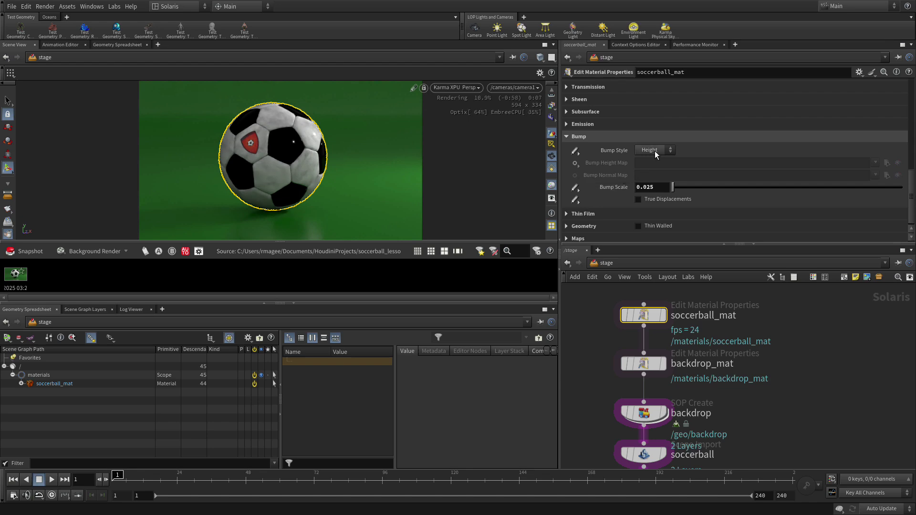
pyautogui.click(649, 170)
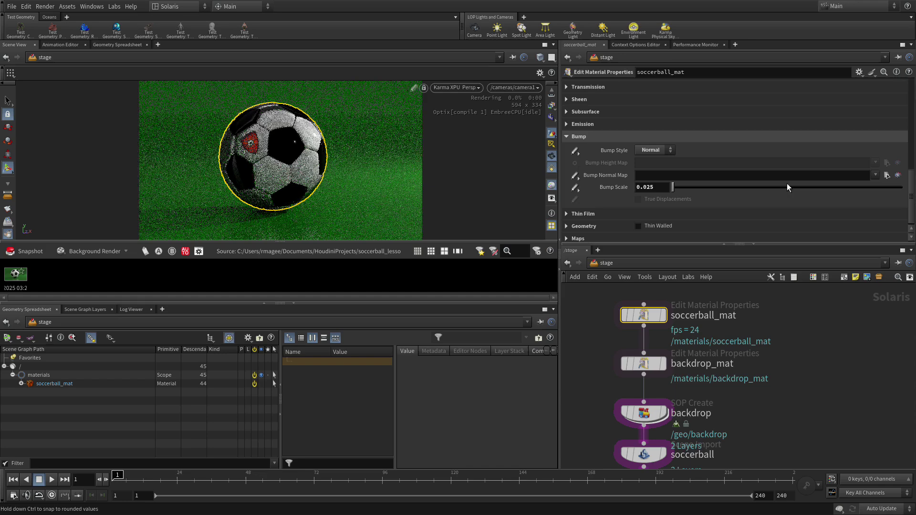
pyautogui.click(887, 176)
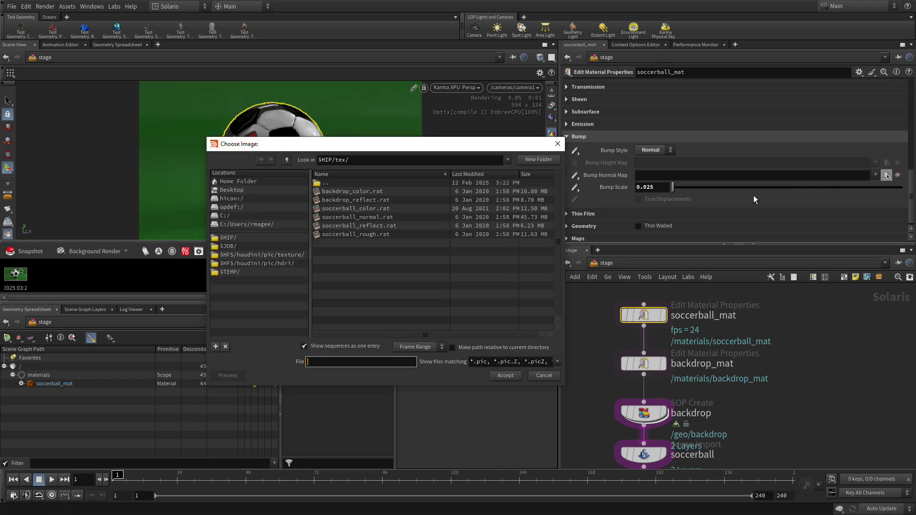
pyautogui.click(384, 217)
pyautogui.click(505, 375)
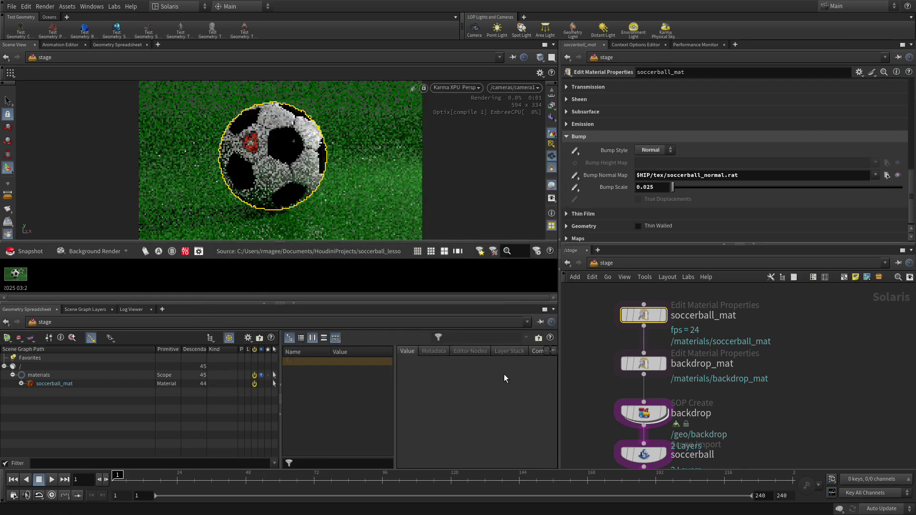
pyautogui.moveTo(340, 305); pyautogui.dragTo(348, 375)
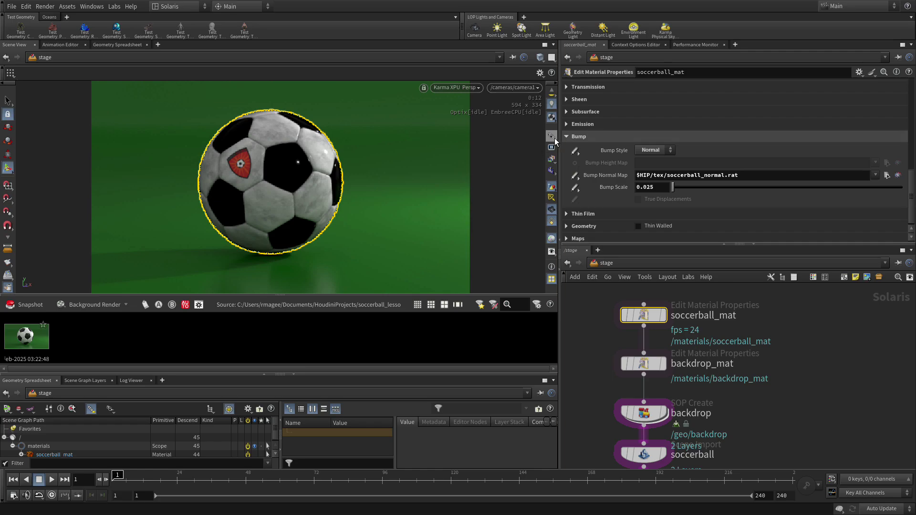
# Inspect the ball's shield badge up close, then look through camera1 again
pyautogui.scroll(3, 554, 139)
pyautogui.press('Escape')
pyautogui.scroll(10, 171, 191)
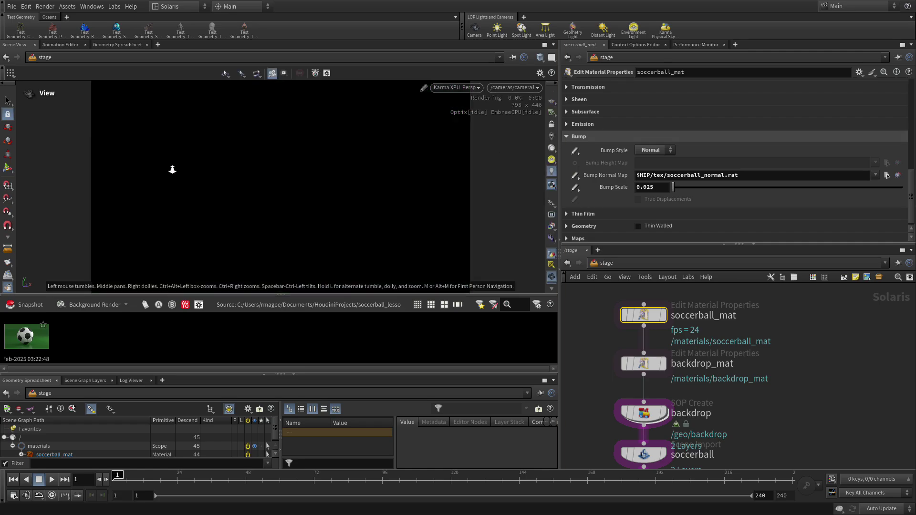
pyautogui.moveTo(175, 187); pyautogui.dragTo(238, 158, button='middle')
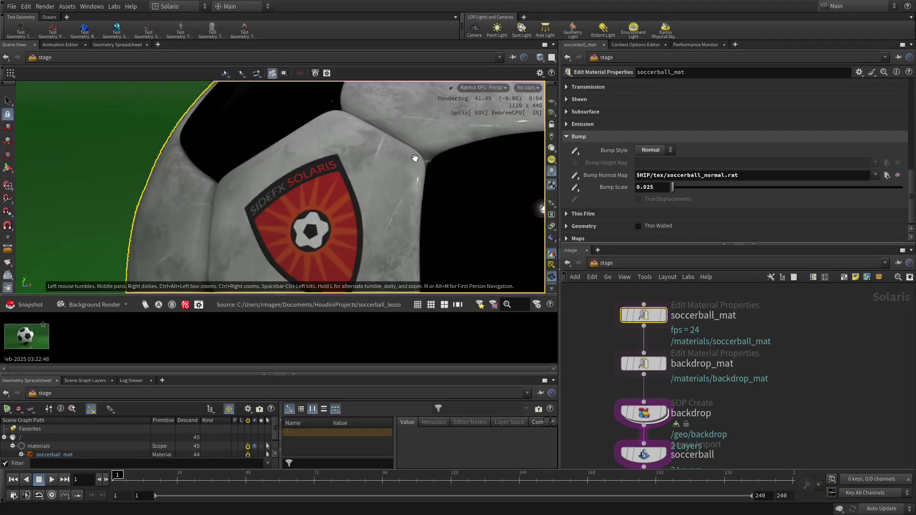
pyautogui.scroll(-5, 411, 223)
pyautogui.moveTo(292, 190); pyautogui.dragTo(470, 152)
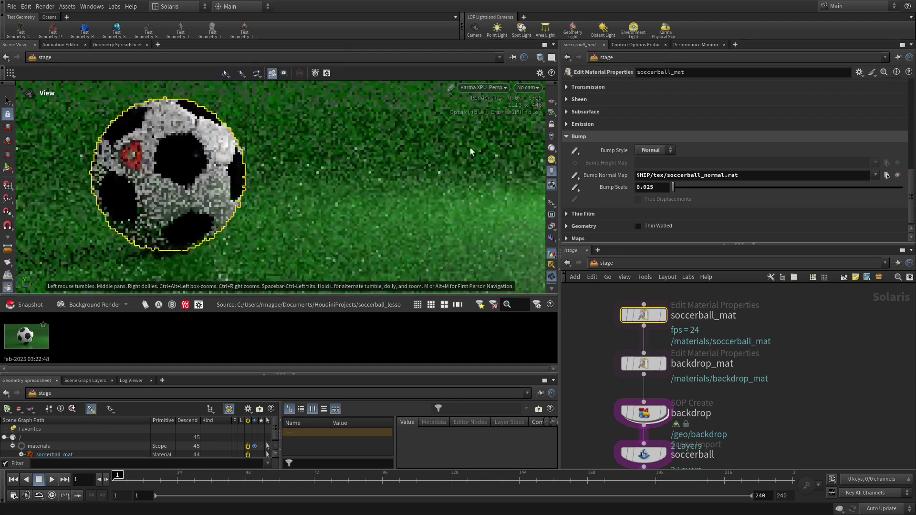
pyautogui.click(528, 88)
pyautogui.click(535, 100)
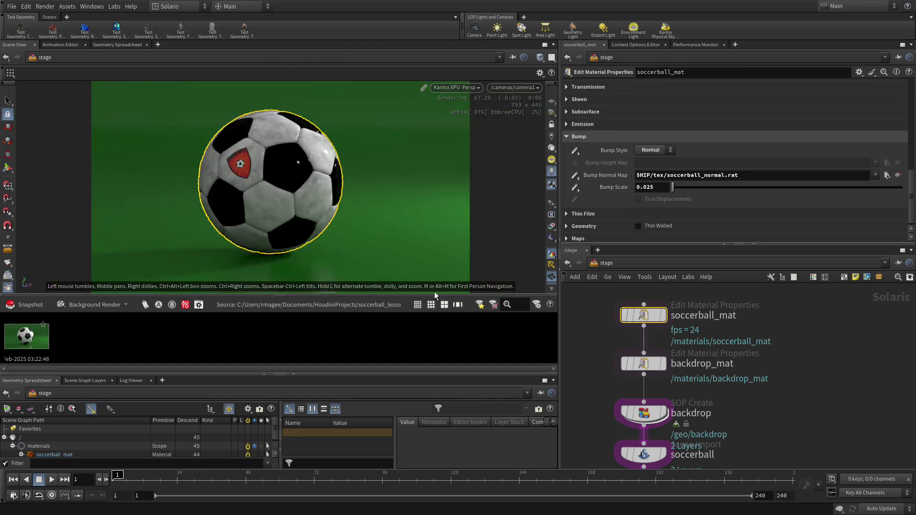
pyautogui.scroll(10, 198, 205)
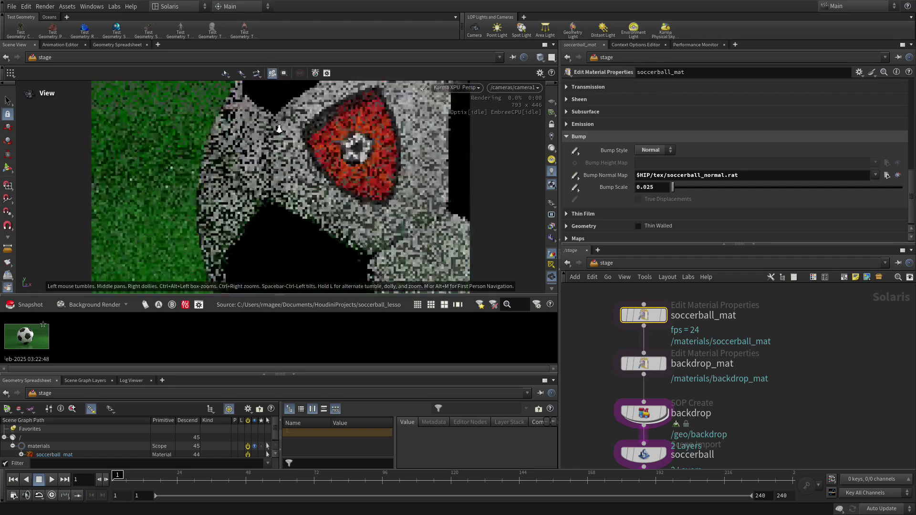
pyautogui.scroll(-5, 300, 158)
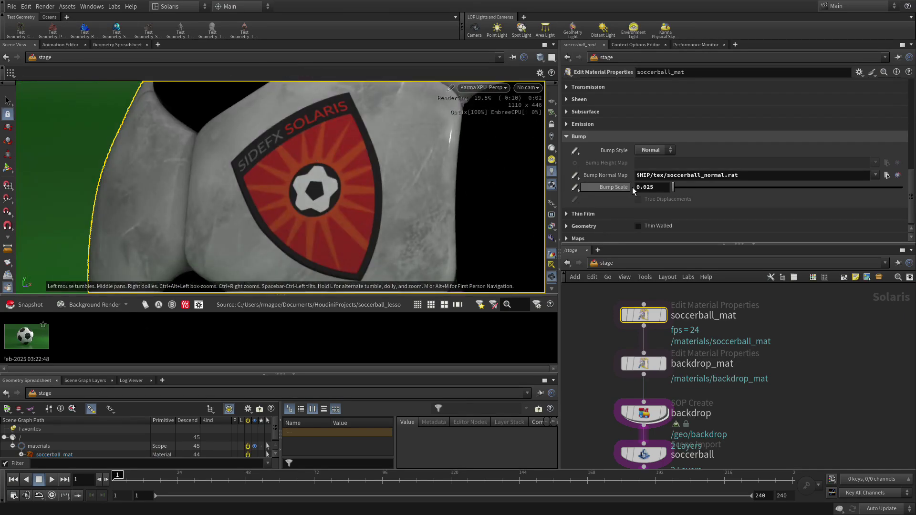
# Set soccerball_mat's Bump Scale to 0.5 and view the render through camera1
pyautogui.click(648, 188)
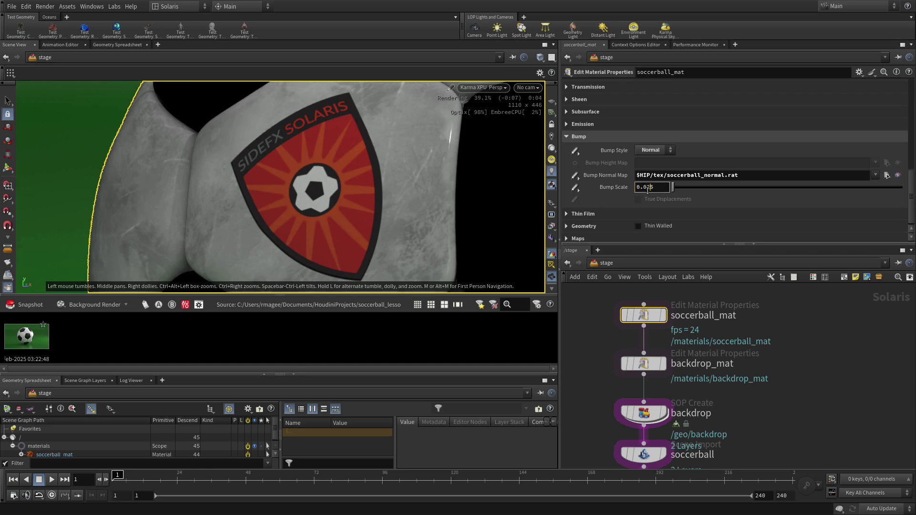
pyautogui.press('BackSpace')
pyautogui.press('Return')
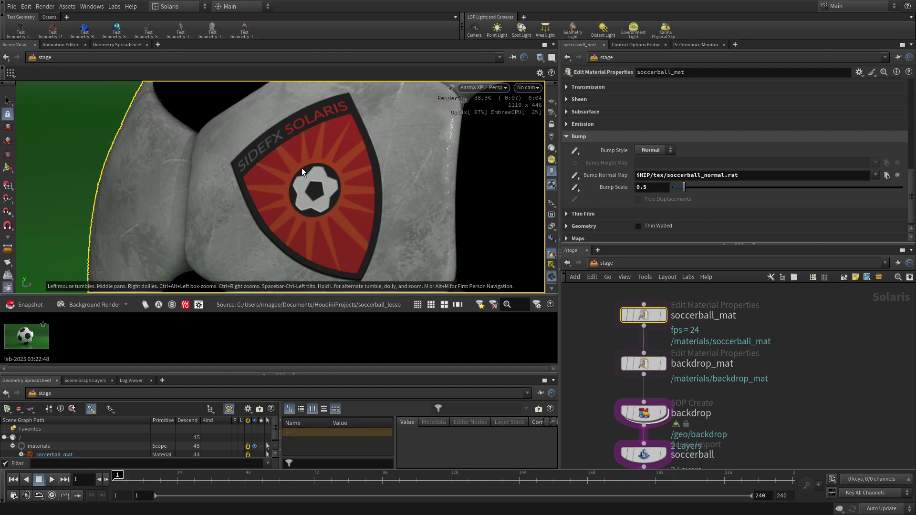
pyautogui.press('Escape')
pyautogui.scroll(-10, 332, 168)
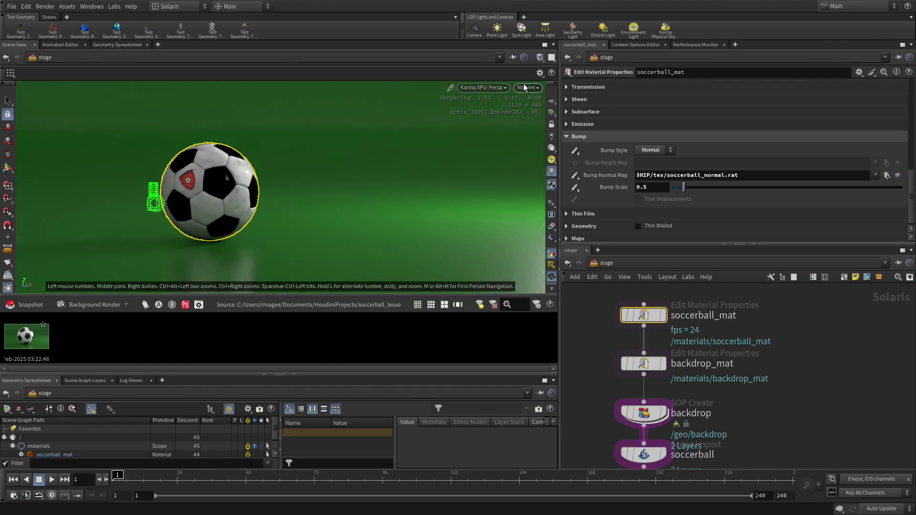
pyautogui.click(528, 87)
pyautogui.click(547, 98)
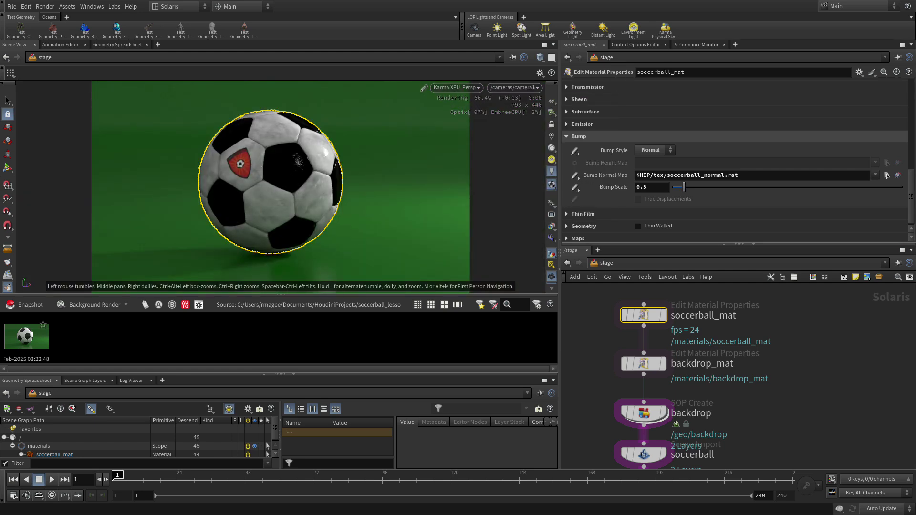
# Select backdrop_mat and set its base colour to pure white
pyautogui.click(648, 365)
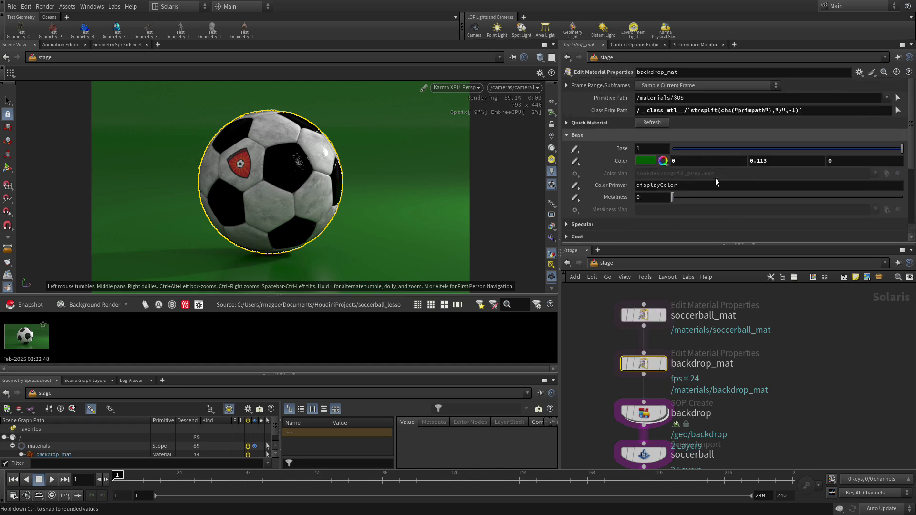
pyautogui.click(646, 161)
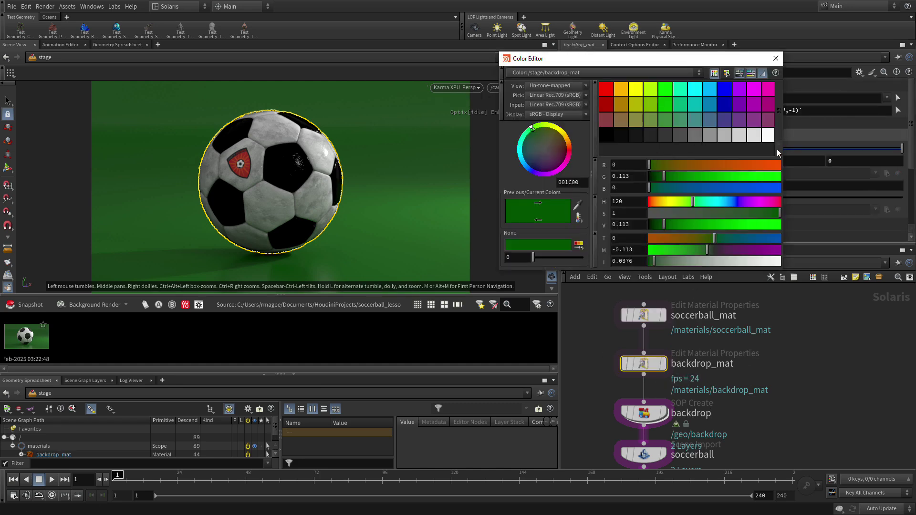
pyautogui.click(765, 137)
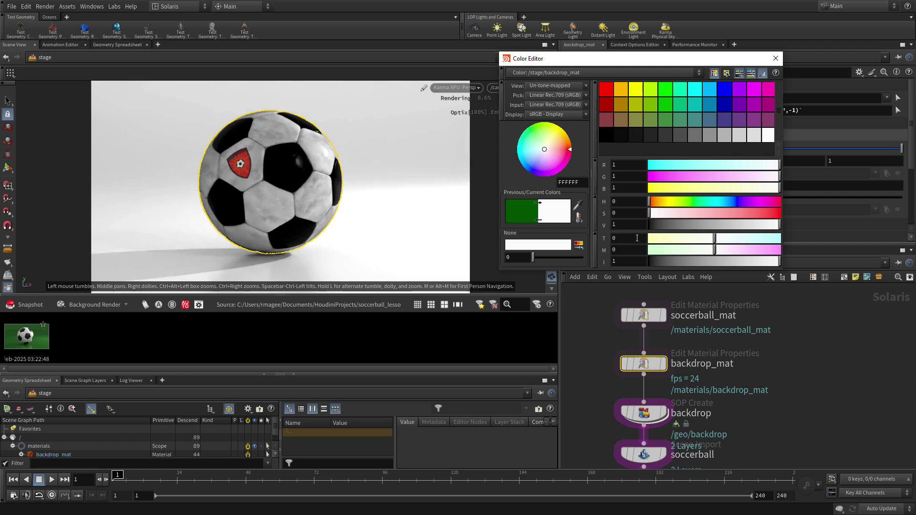
pyautogui.click(776, 59)
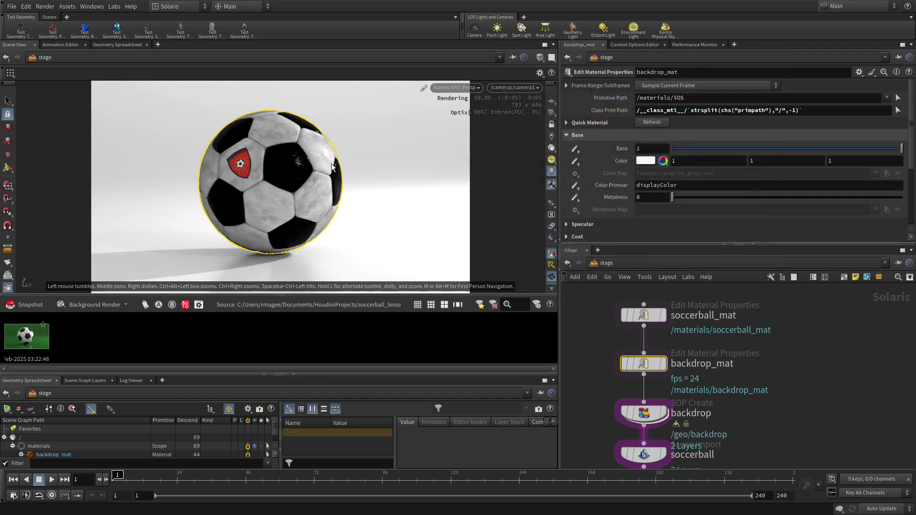
# Enable the base Color Map and load $HIP/tex/backdrop_color.rat
pyautogui.click(575, 173)
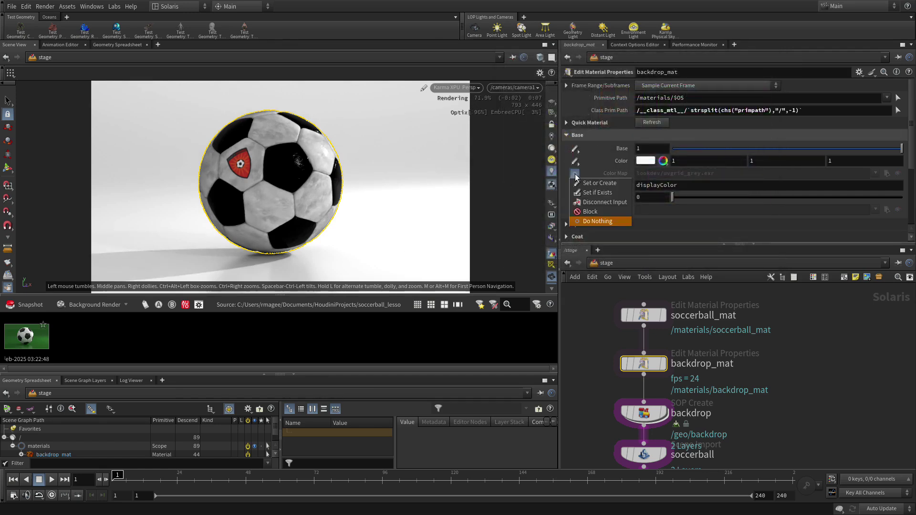
pyautogui.click(600, 180)
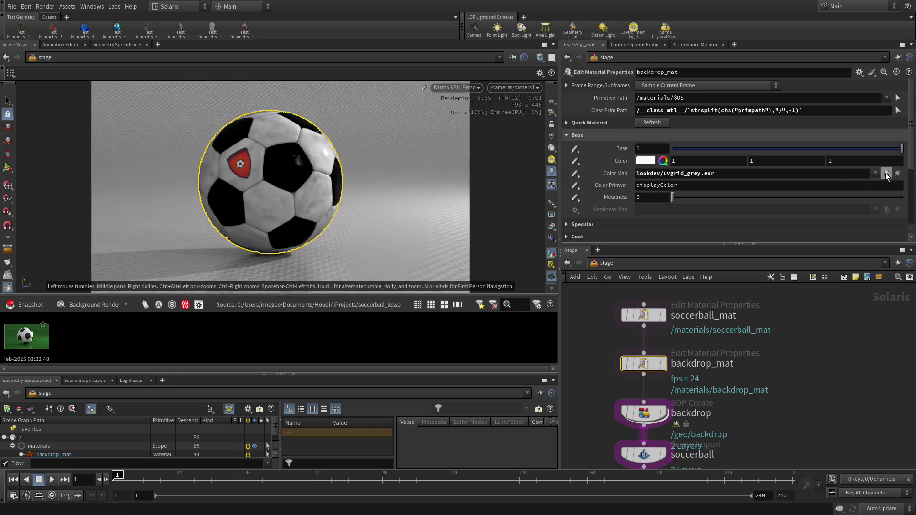
pyautogui.click(886, 173)
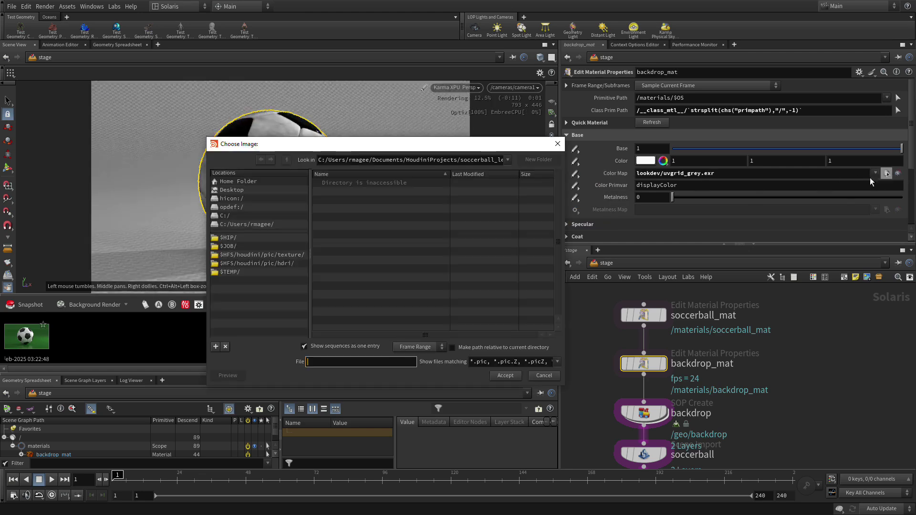
pyautogui.click(228, 238)
pyautogui.doubleClick(335, 303)
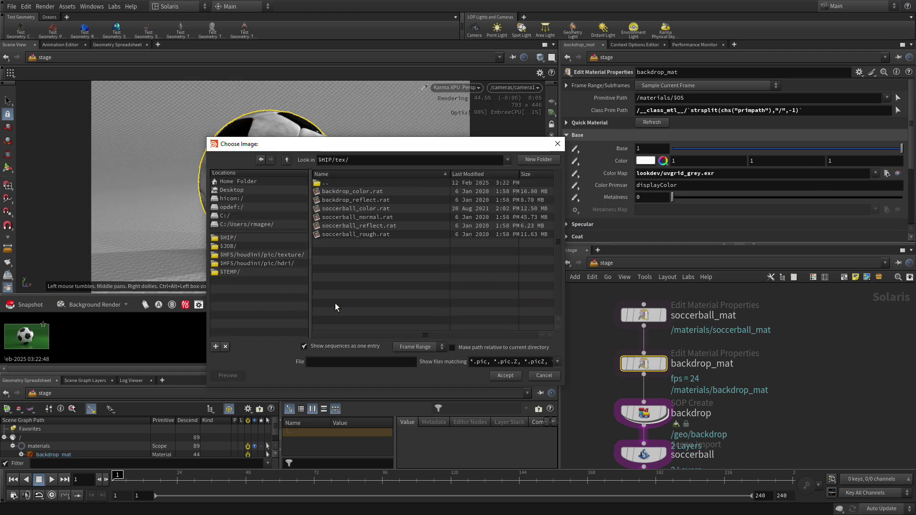
pyautogui.click(356, 192)
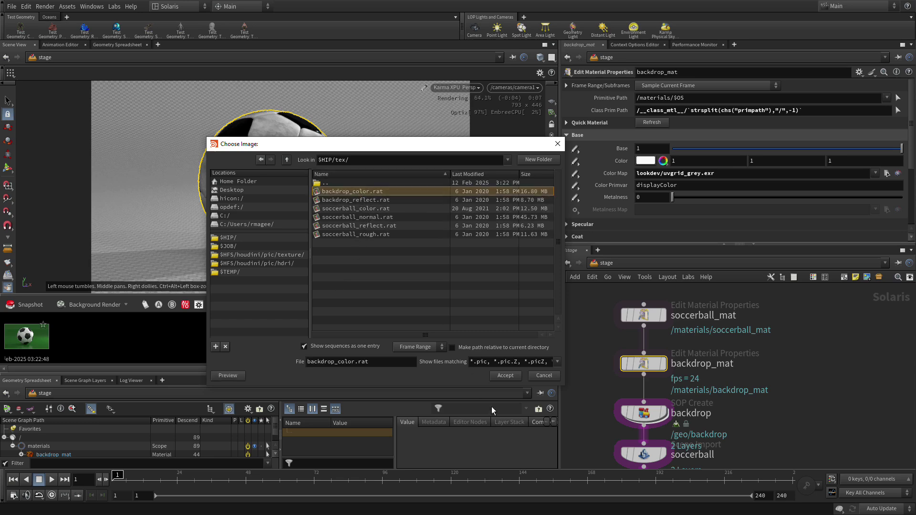
pyautogui.click(505, 376)
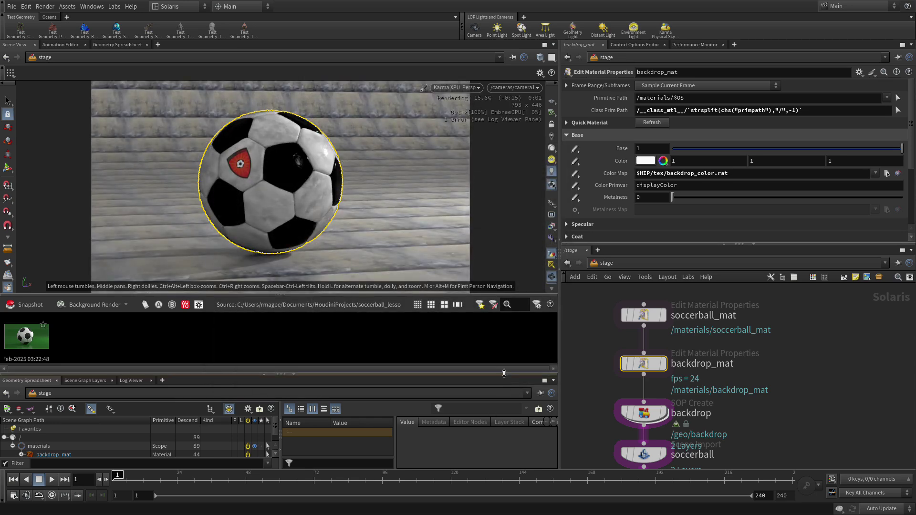
pyautogui.scroll(-3, 614, 215)
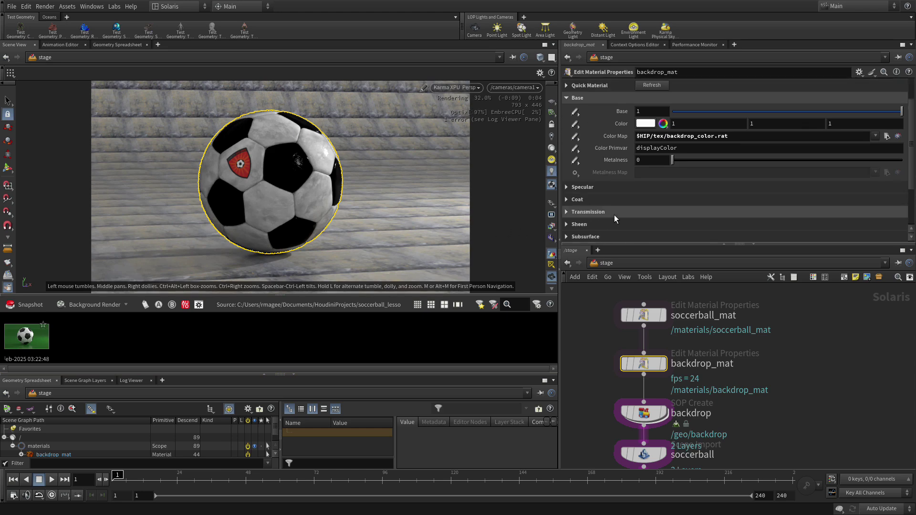
# Enable backdrop_mat's specular Color Map and load $HIP/tex/backdrop_reflect.rat
pyautogui.click(567, 175)
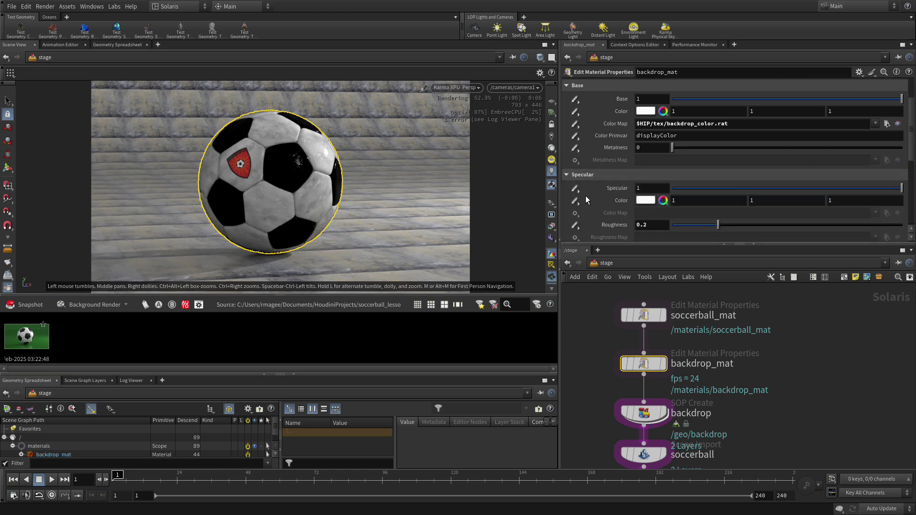
pyautogui.click(575, 213)
pyautogui.click(602, 227)
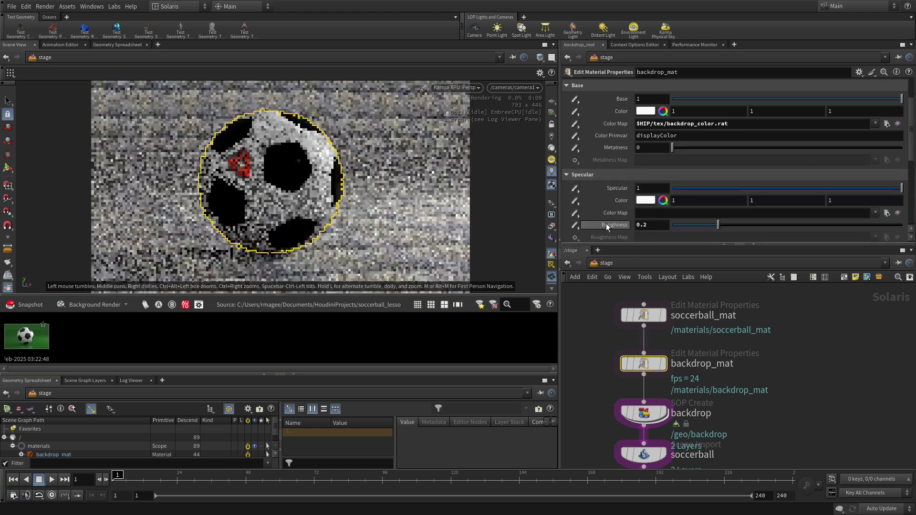
pyautogui.click(885, 213)
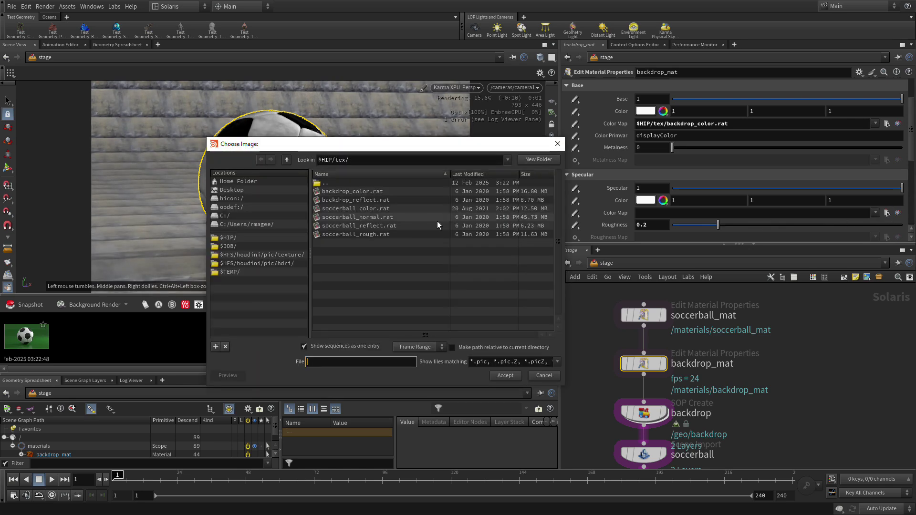
pyautogui.click(361, 201)
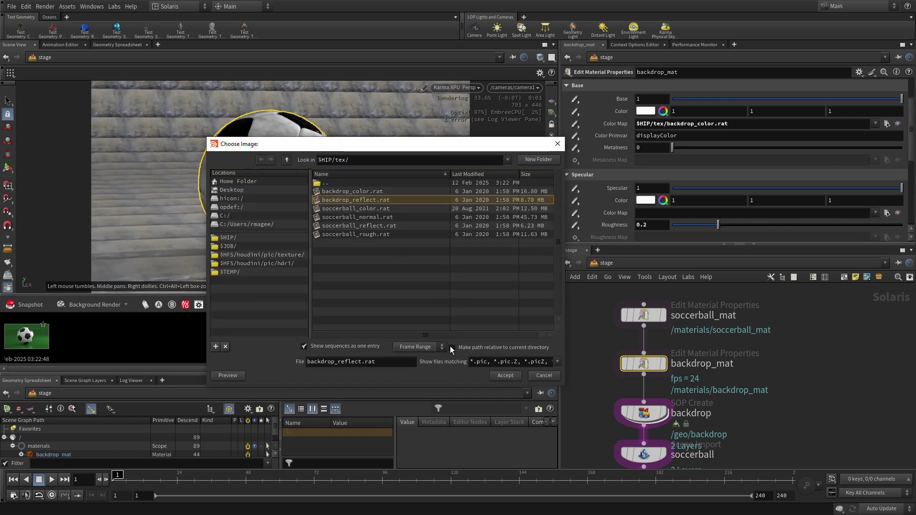
pyautogui.click(506, 376)
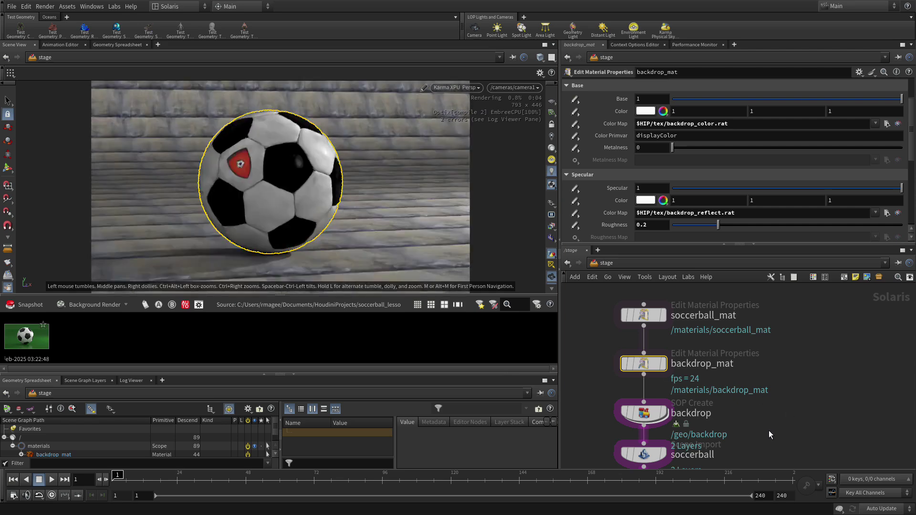
pyautogui.moveTo(780, 427)
pyautogui.mouseDown(button='middle')
pyautogui.moveTo(750, 220)
pyautogui.moveTo(784, 138)
pyautogui.moveTo(780, 95)
pyautogui.moveTo(781, 417)
pyautogui.mouseUp(button='middle')
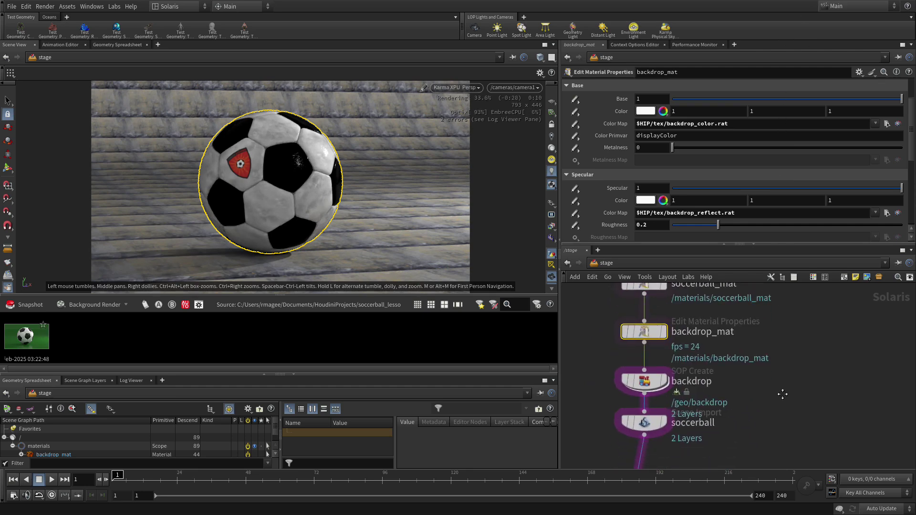
# Inside the backdrop network, insert uvproject1 between grid1 and bend1 and display it
pyautogui.doubleClick(645, 382)
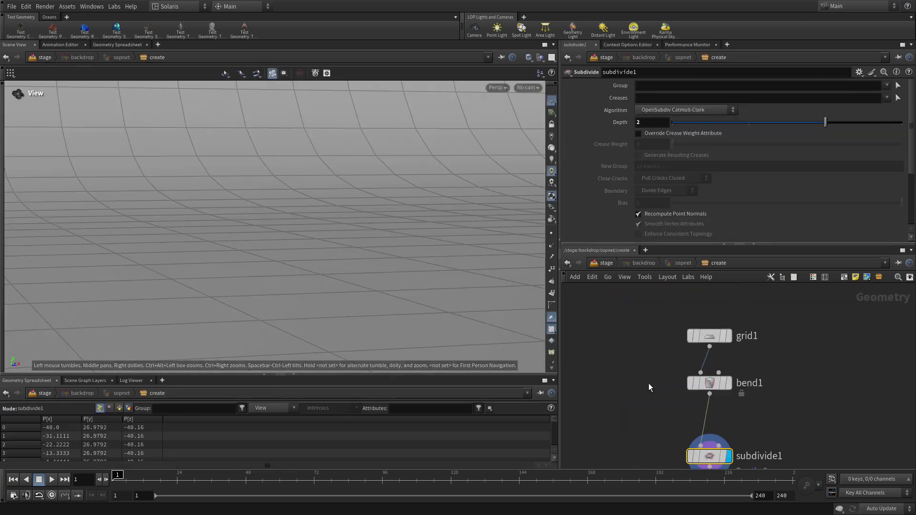
pyautogui.press('h')
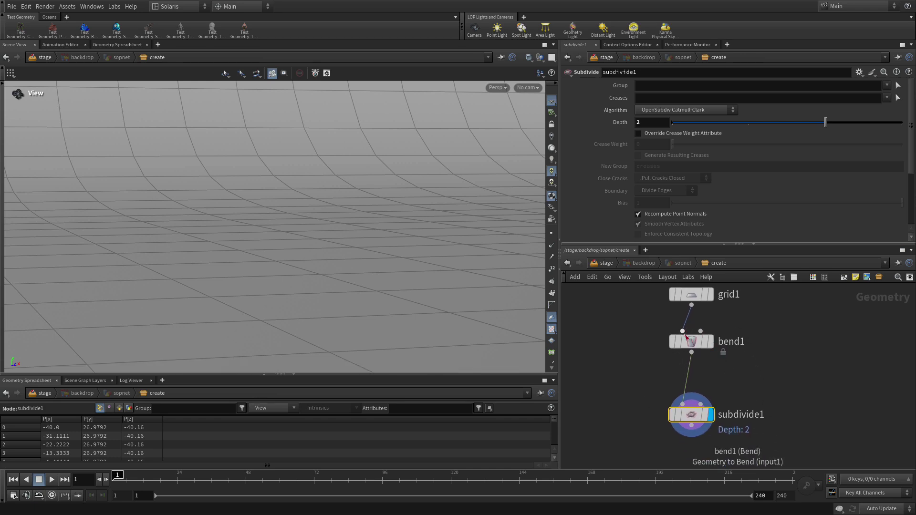
pyautogui.moveTo(693, 343); pyautogui.dragTo(693, 367)
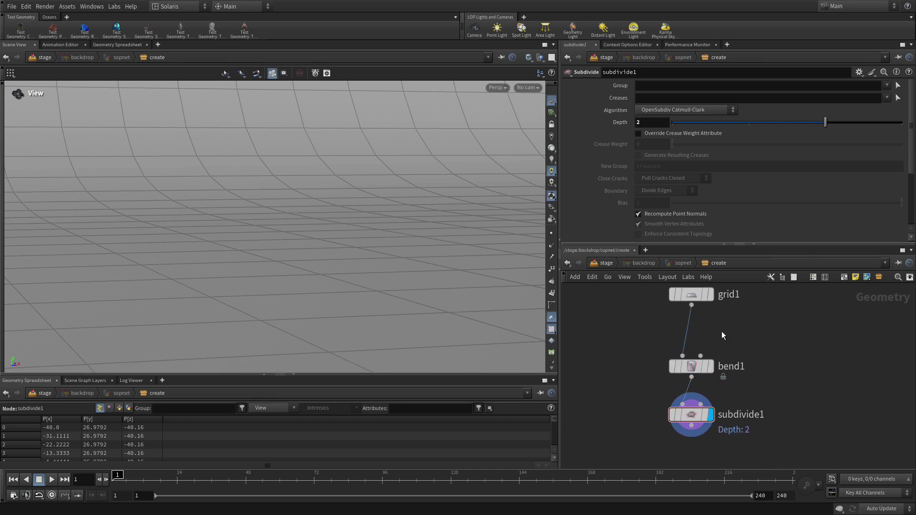
pyautogui.press('Tab')
pyautogui.write('uv')
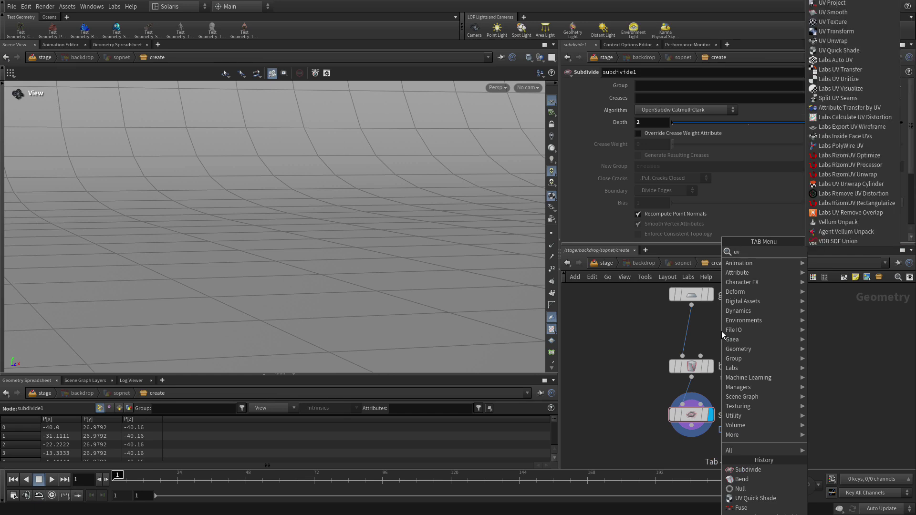
pyautogui.write('fl')
pyautogui.press('Return')
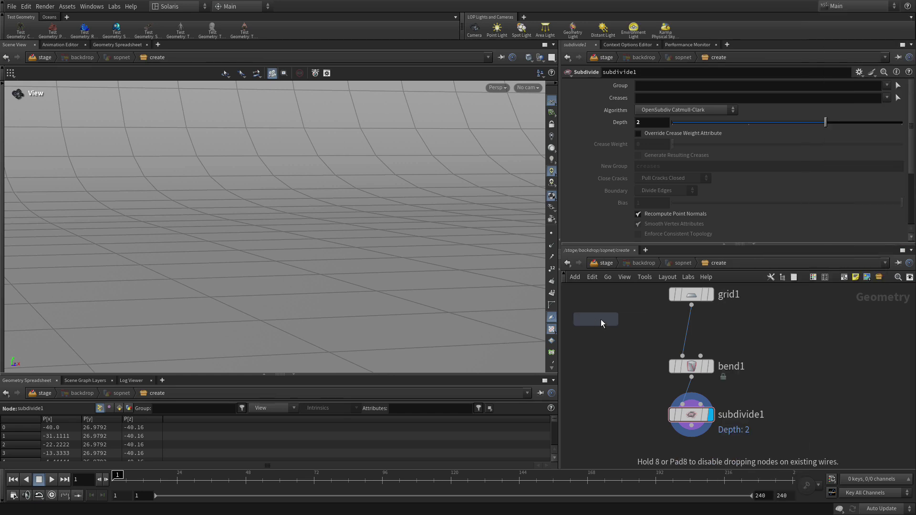
pyautogui.click(690, 342)
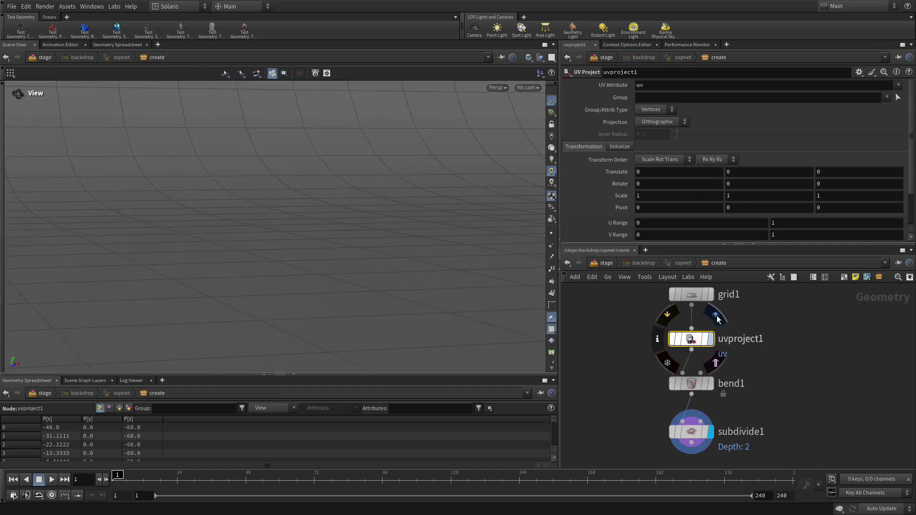
pyautogui.click(709, 339)
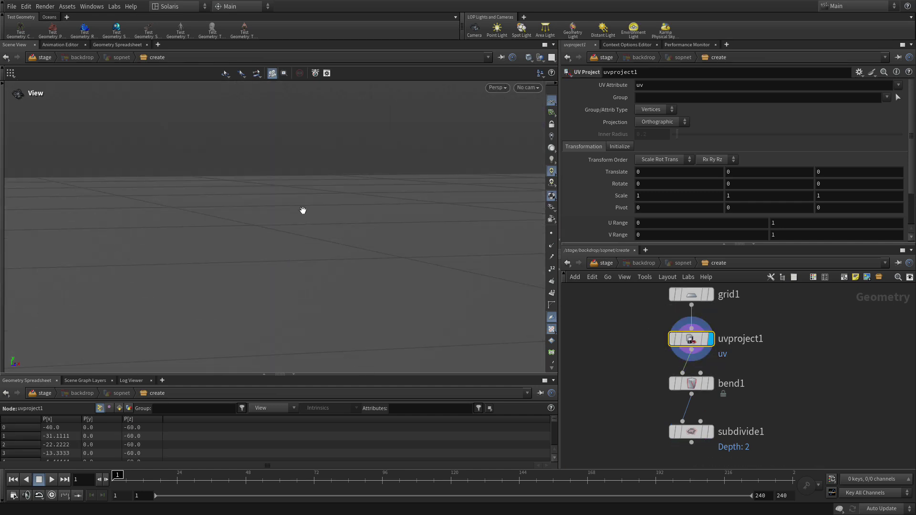
pyautogui.moveTo(321, 211); pyautogui.dragTo(453, 334)
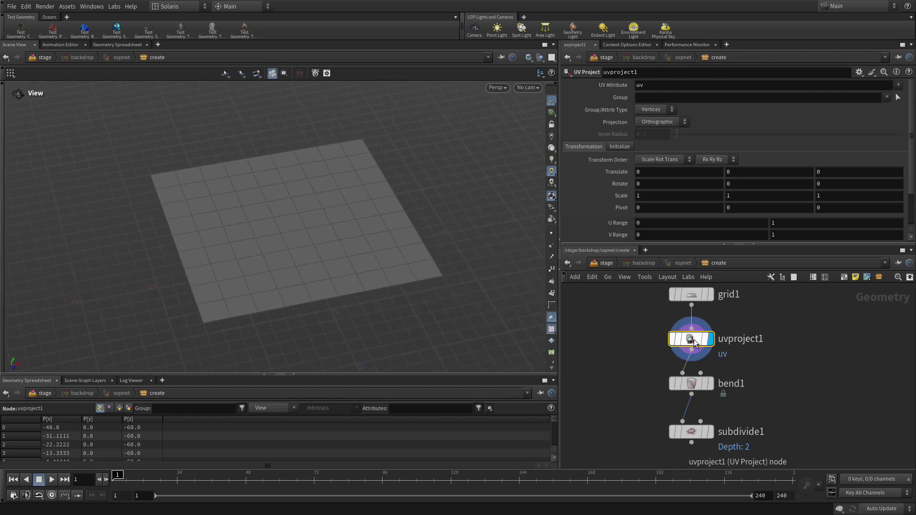
# Initialize uvproject1 to fit the grid and set the upper V Range to -1
pyautogui.click(621, 147)
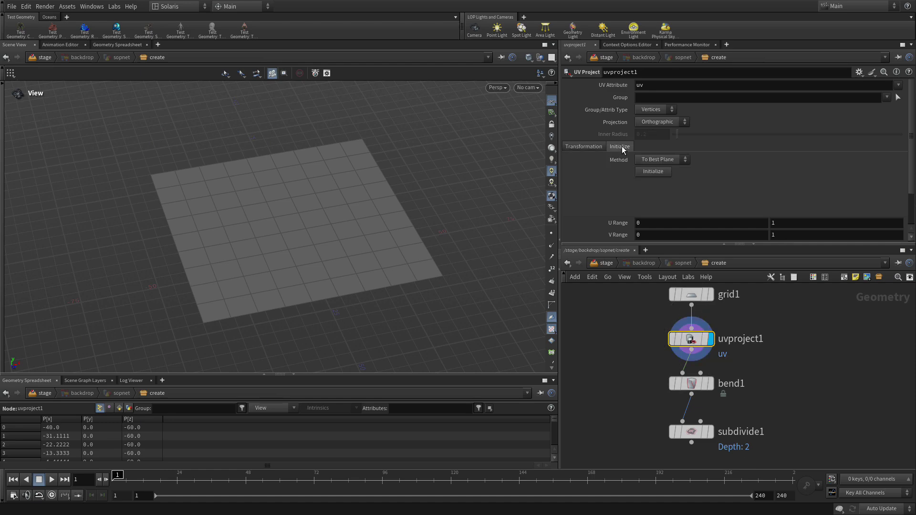
pyautogui.click(657, 172)
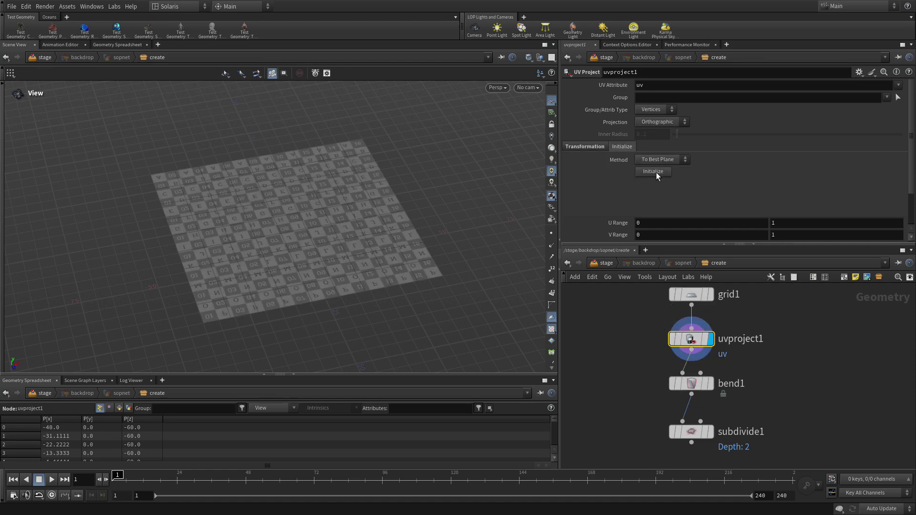
pyautogui.click(773, 236)
pyautogui.write('-1')
pyautogui.press('Return')
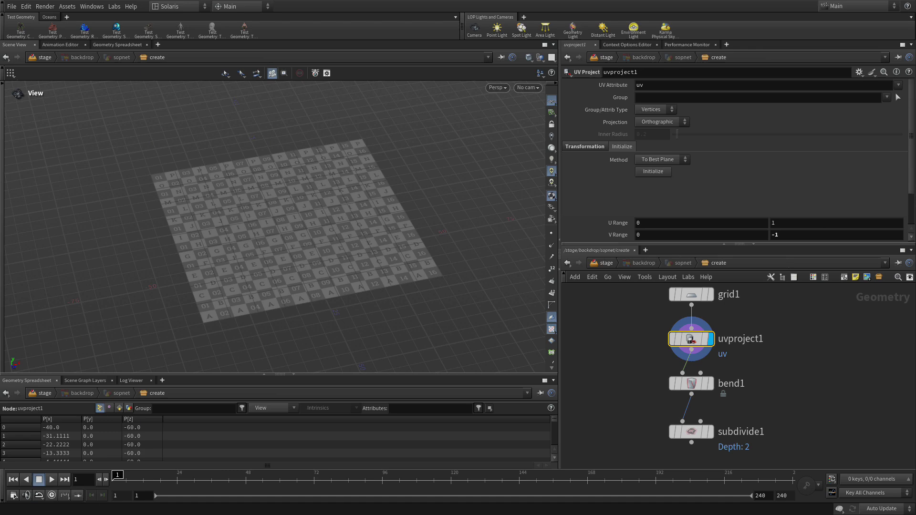
pyautogui.click(603, 262)
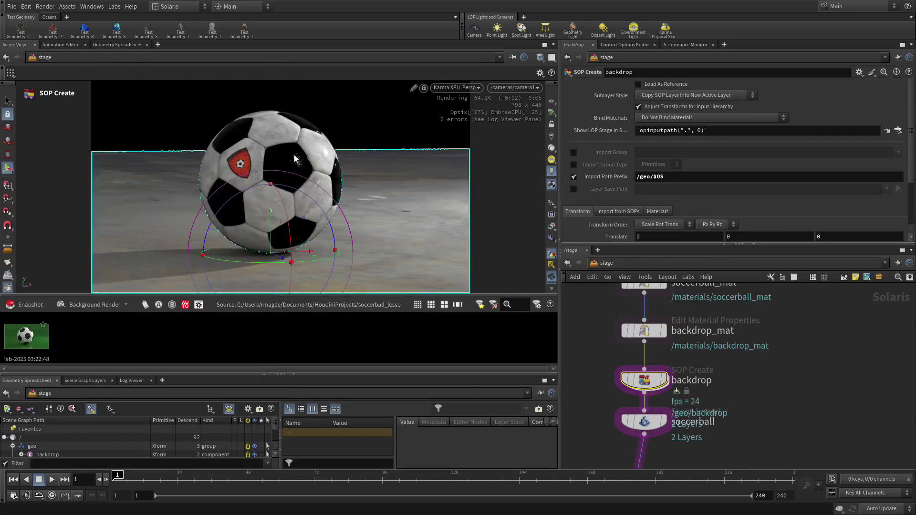
# Put the display flag on subdivide1, then return to /stage in Select mode
pyautogui.doubleClick(652, 379)
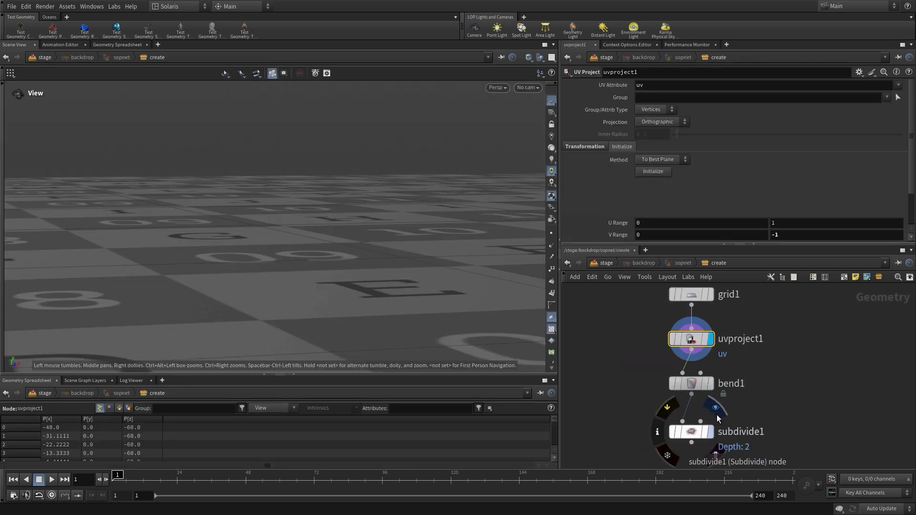
pyautogui.click(716, 422)
pyautogui.click(691, 432)
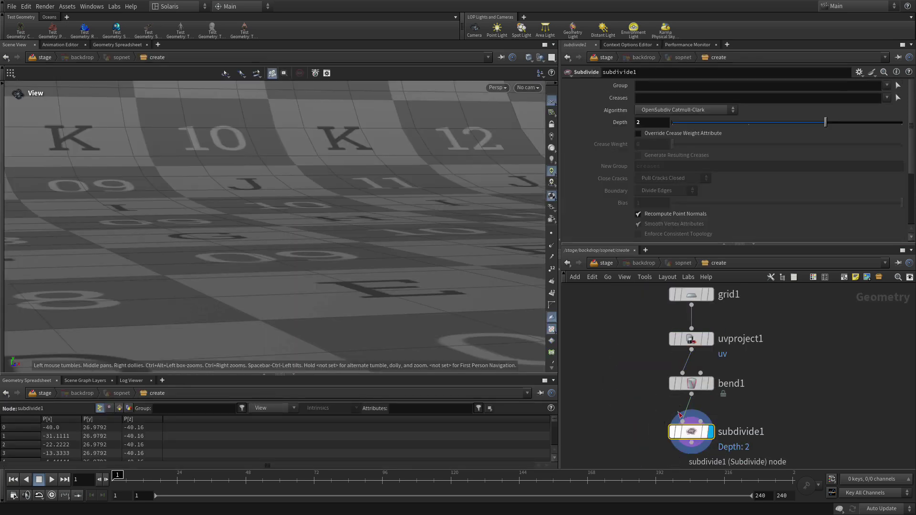
pyautogui.click(604, 263)
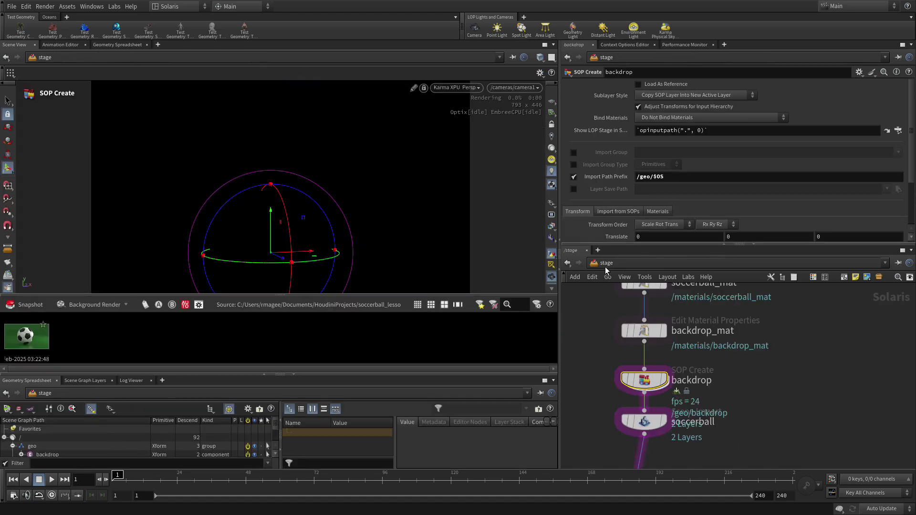
pyautogui.press('s')
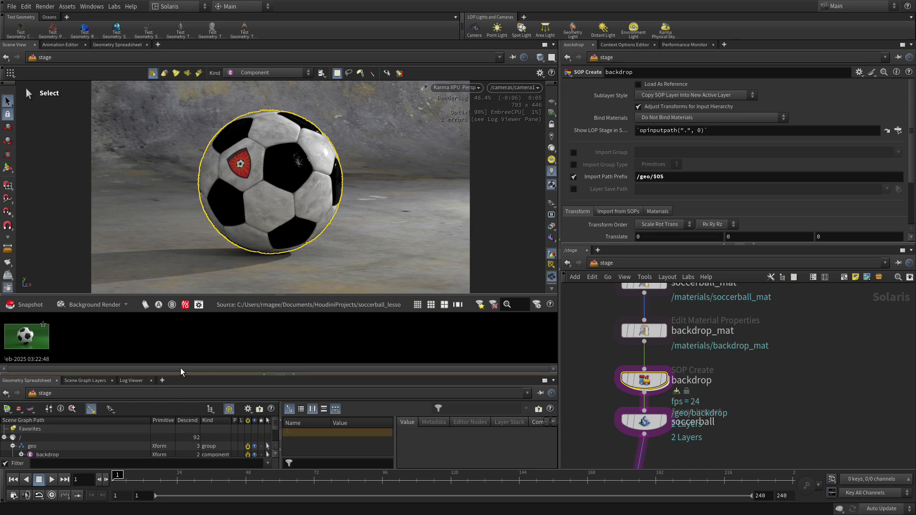
# Enlarge the Scene Graph Tree pane and take a second render snapshot
pyautogui.moveTo(183, 374); pyautogui.dragTo(173, 333)
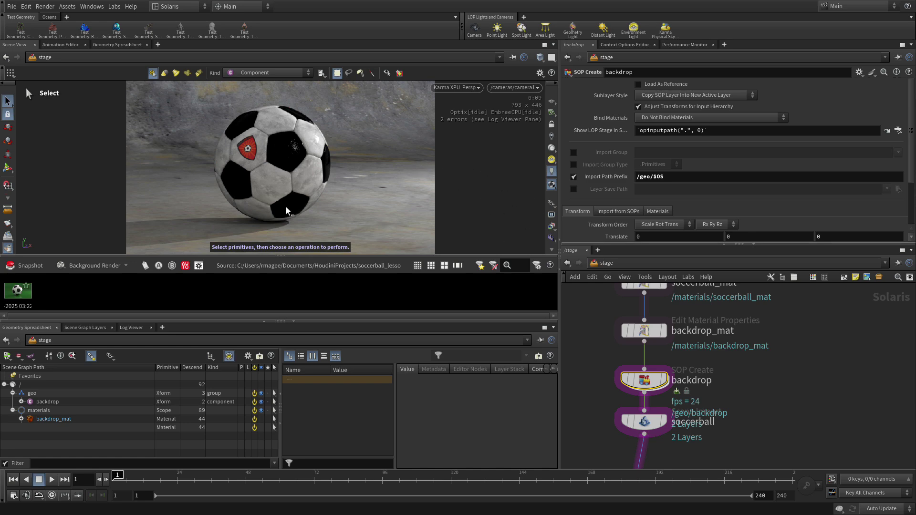
pyautogui.moveTo(362, 257); pyautogui.dragTo(361, 242)
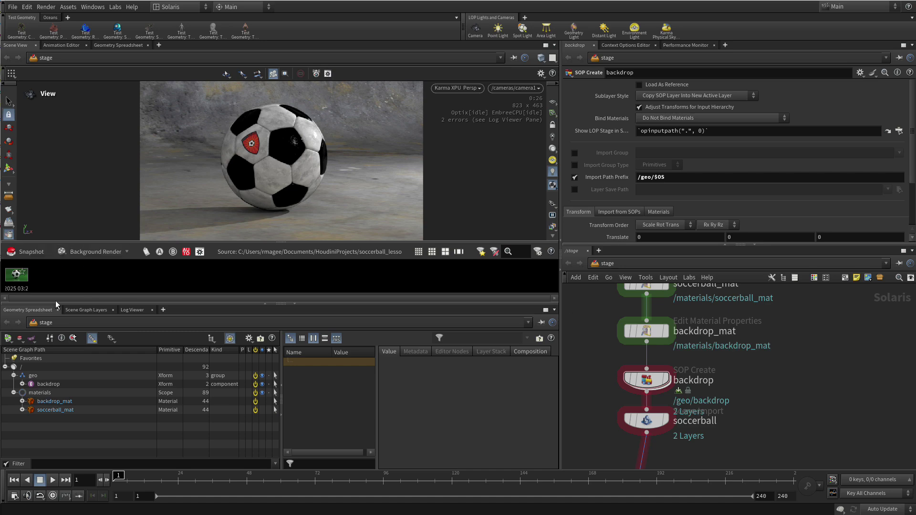
pyautogui.click(21, 254)
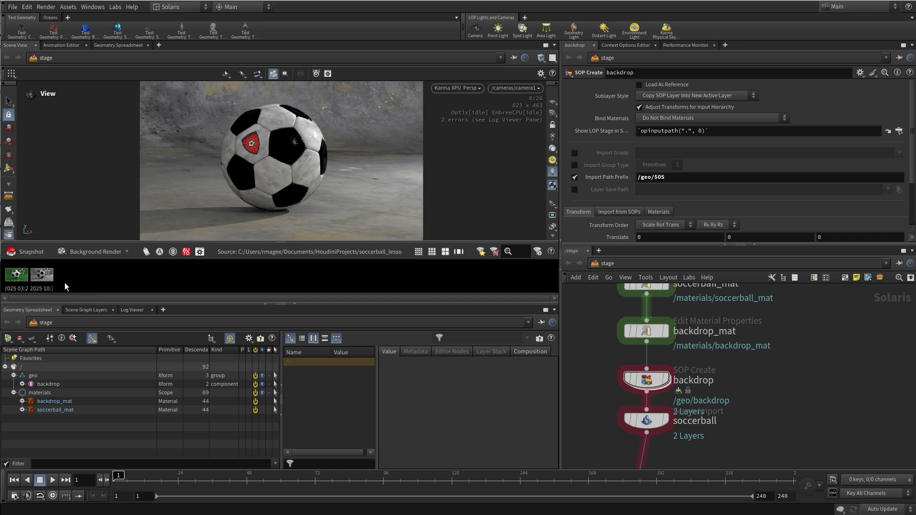
# Add a Solaris Render Gallery pane tab
pyautogui.click(159, 45)
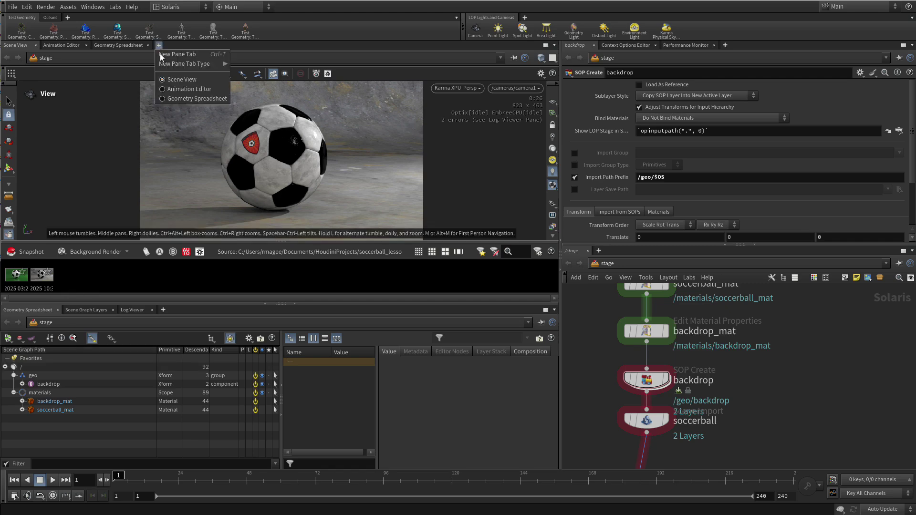
pyautogui.moveTo(175, 65)
pyautogui.moveTo(241, 207)
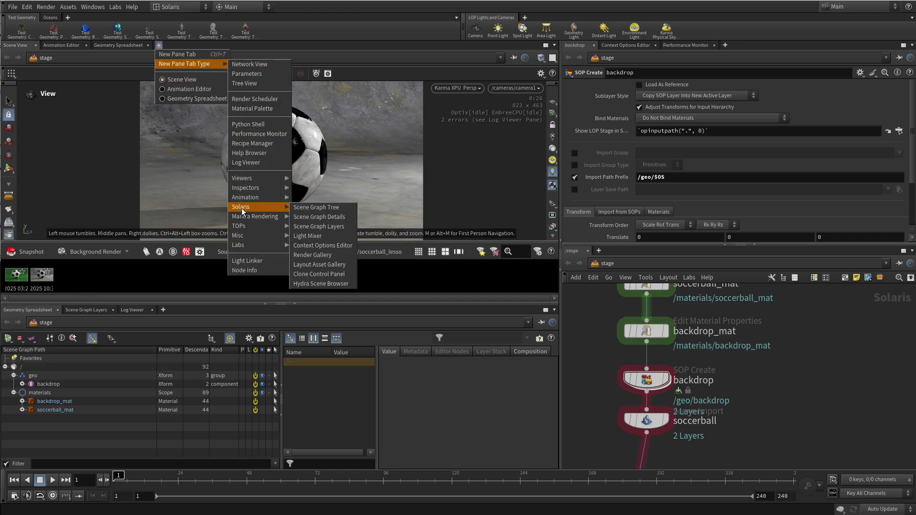
pyautogui.click(331, 257)
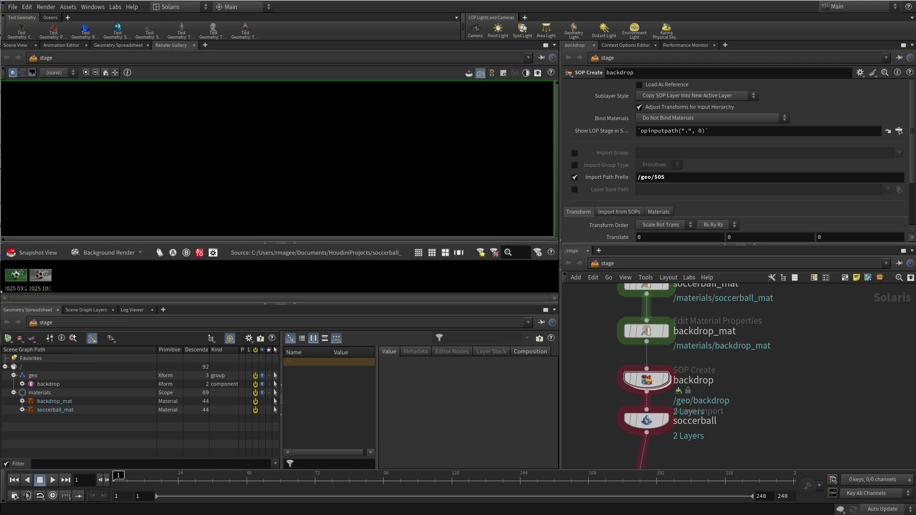
# Set the green snapshot as A and the concrete one as B, wiping at 0.48
pyautogui.click(15, 279)
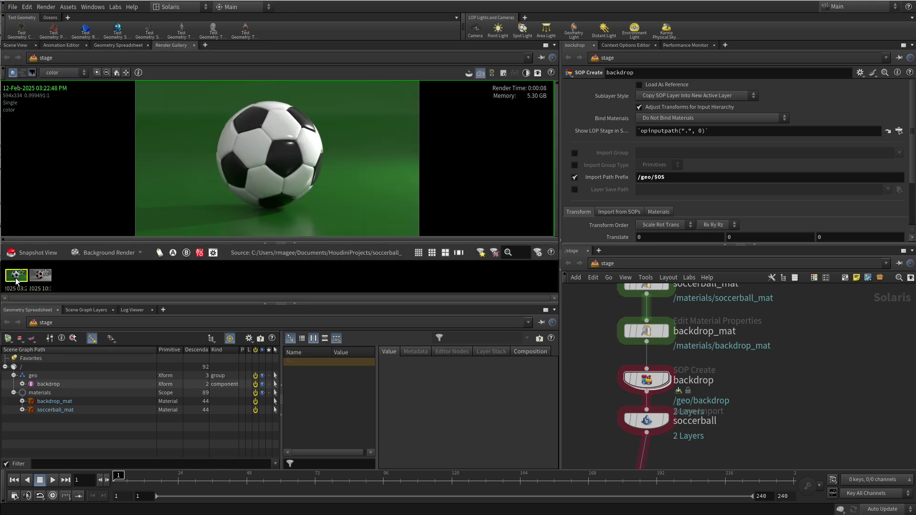
pyautogui.click(41, 280)
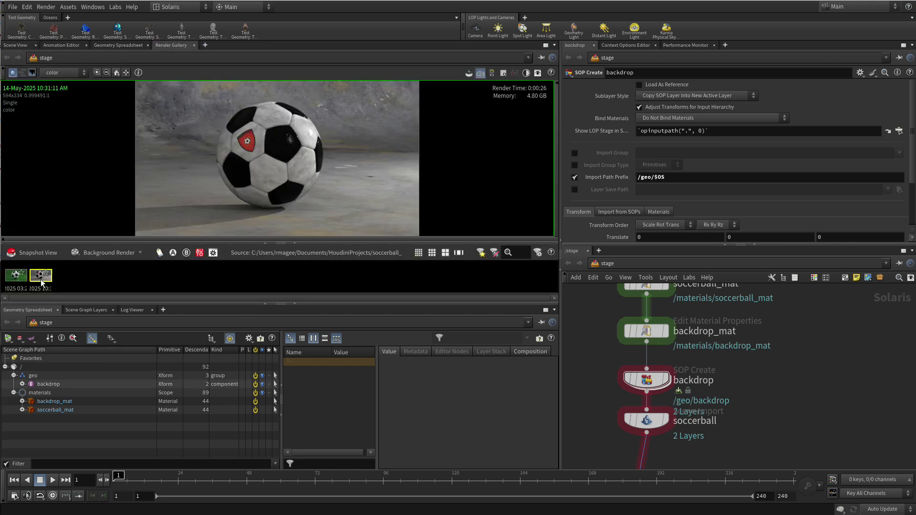
pyautogui.click(10, 279)
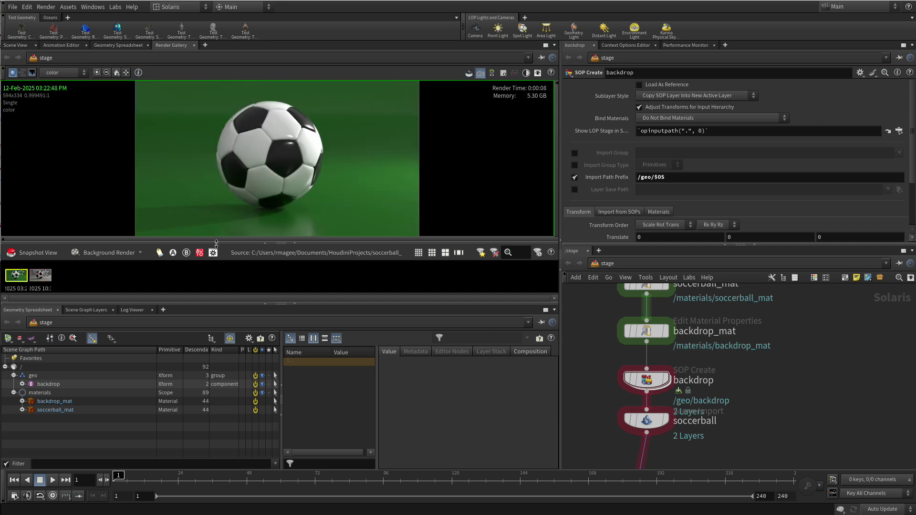
pyautogui.click(173, 253)
pyautogui.click(50, 280)
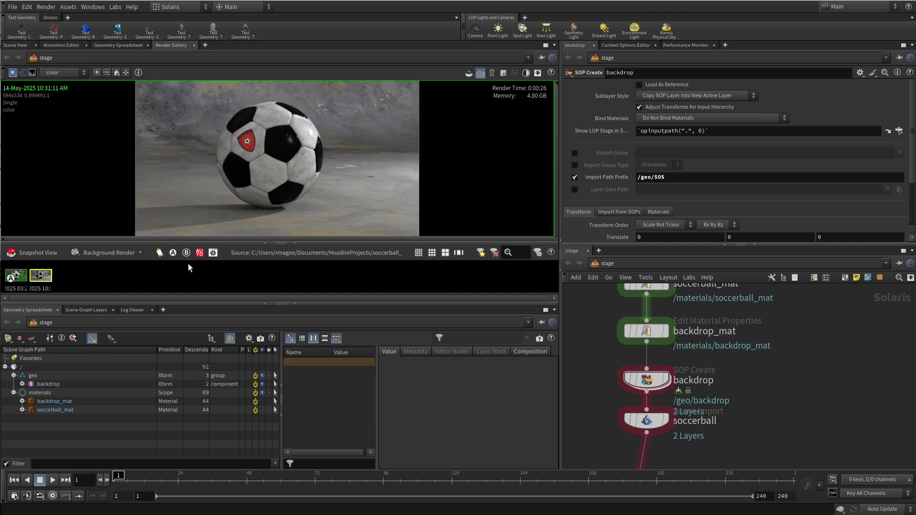
pyautogui.click(187, 253)
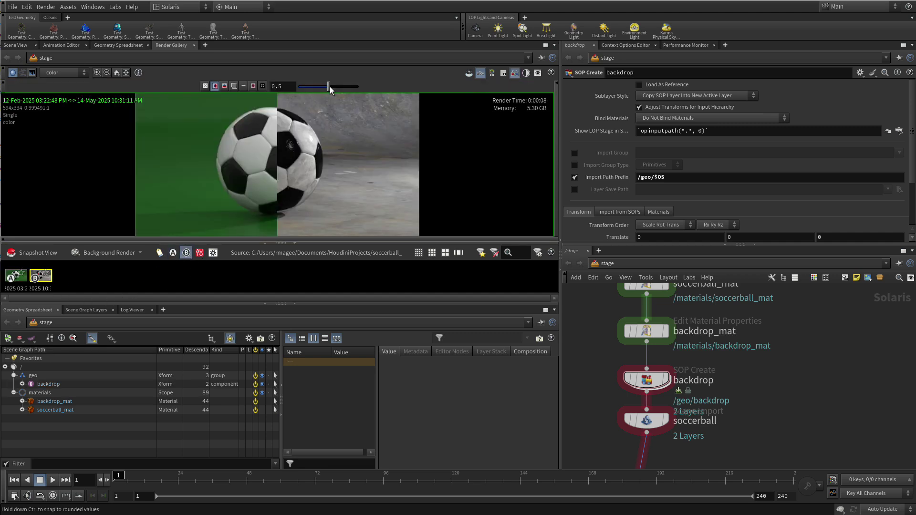
pyautogui.moveTo(328, 86)
pyautogui.mouseDown()
pyautogui.moveTo(313, 86)
pyautogui.moveTo(342, 79)
pyautogui.moveTo(317, 73)
pyautogui.moveTo(348, 76)
pyautogui.moveTo(299, 72)
pyautogui.moveTo(347, 74)
pyautogui.moveTo(328, 74)
pyautogui.mouseUp()
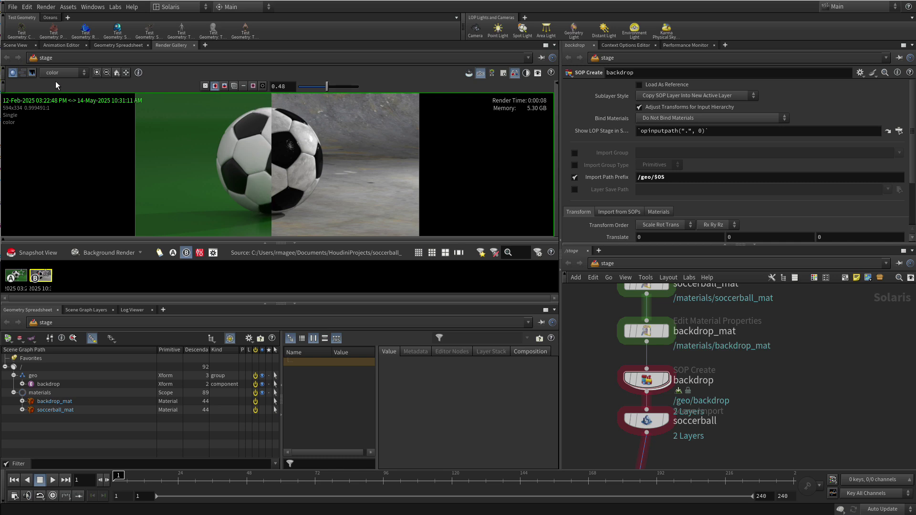
# In Scene View, revert the network to snapshot A and pan up to the light nodes
pyautogui.click(22, 45)
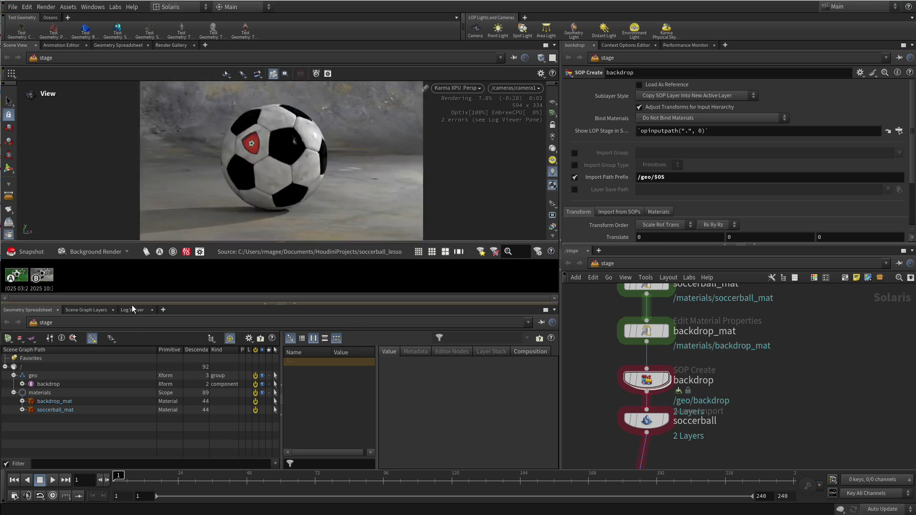
pyautogui.click(22, 280)
pyautogui.rightClick(22, 280)
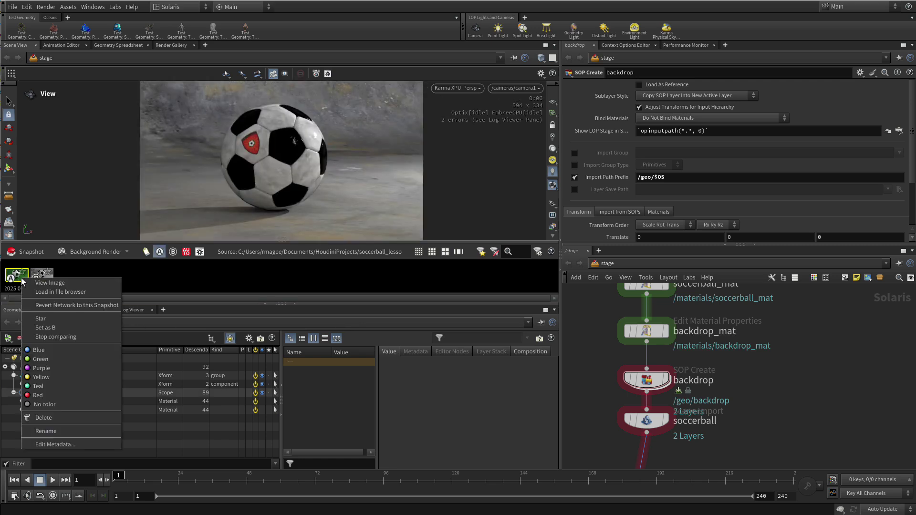
pyautogui.click(51, 305)
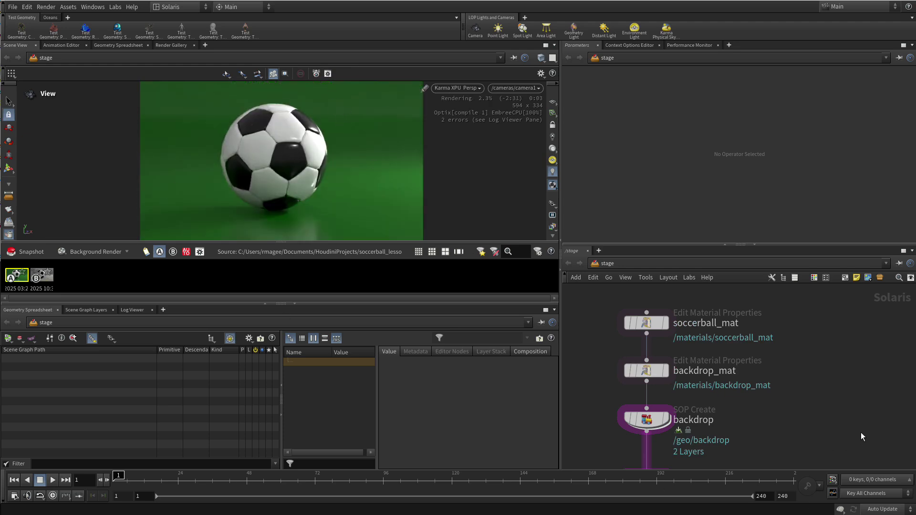
pyautogui.moveTo(806, 362); pyautogui.dragTo(807, 234, button='middle')
pyautogui.moveTo(825, 428); pyautogui.dragTo(807, 235, button='middle')
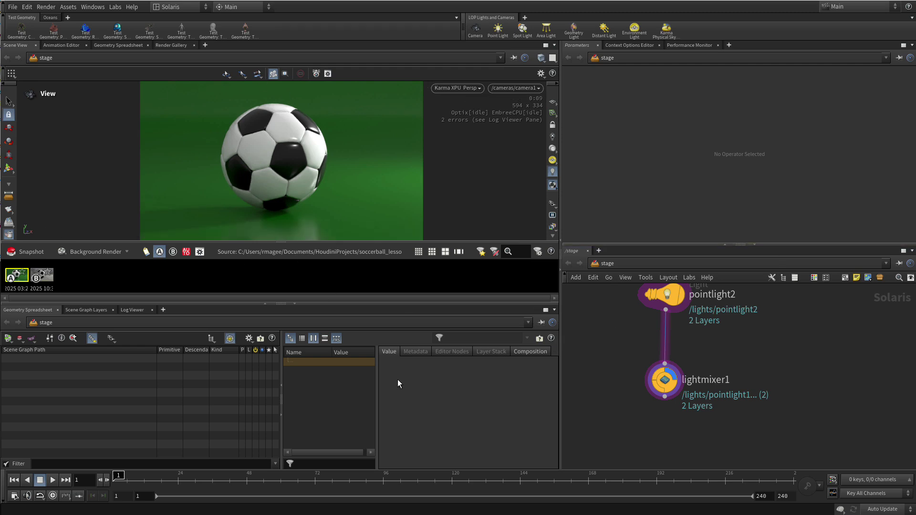
# Revert the network to Render Gallery snapshot B to bring back the concrete backdrop
pyautogui.click(46, 278)
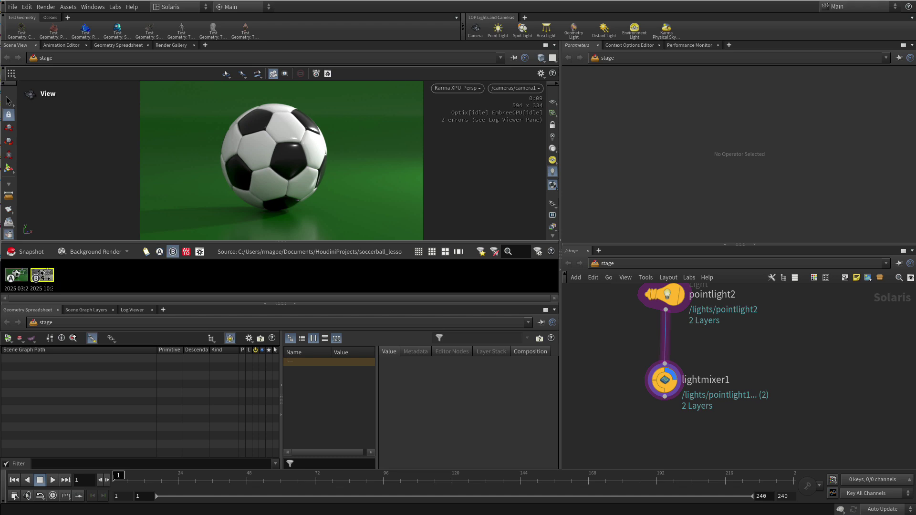
pyautogui.rightClick(46, 279)
pyautogui.click(76, 305)
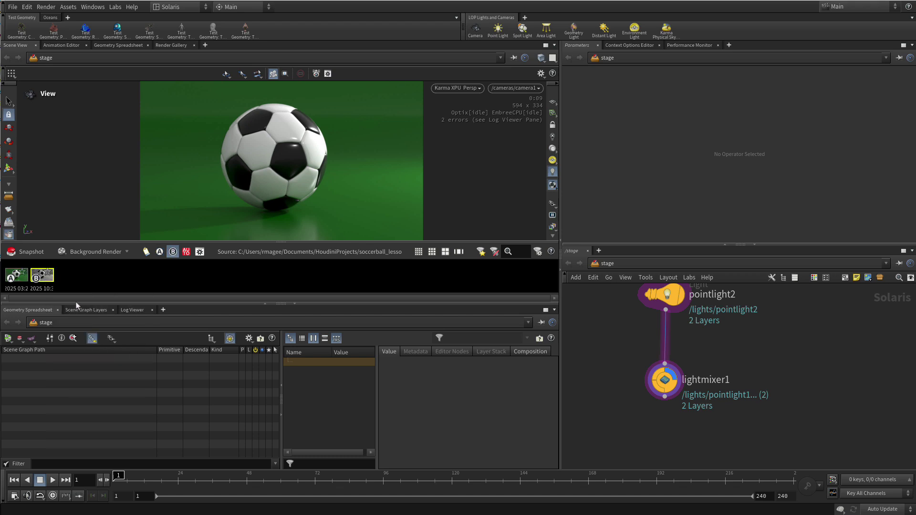